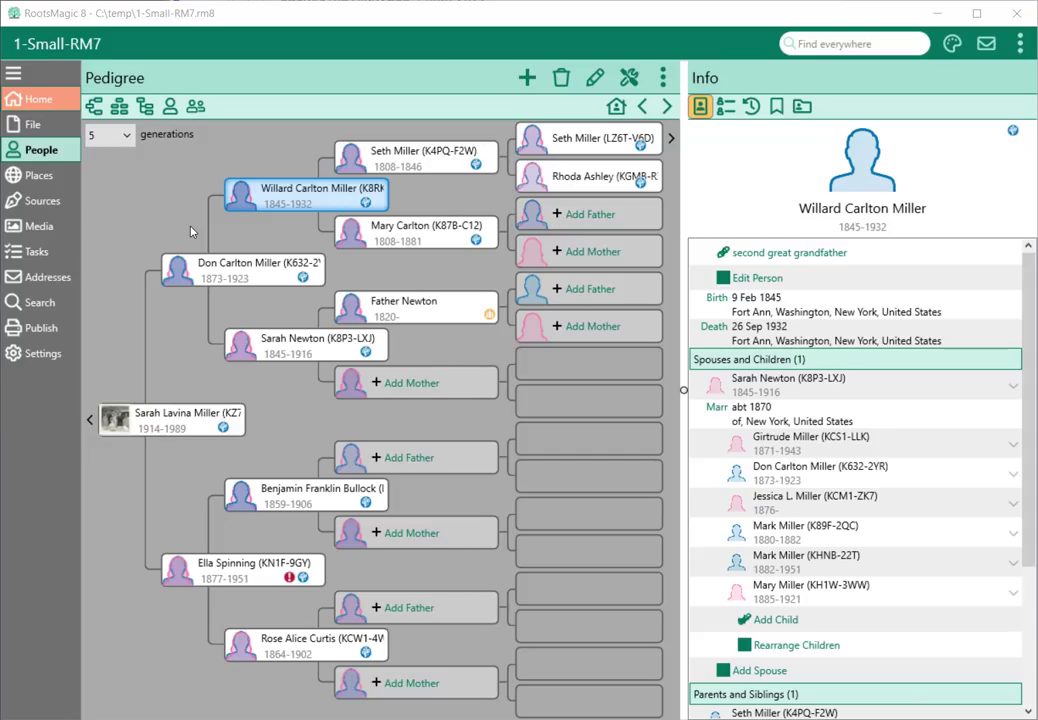
Step: Start a new task in the file's task list and name it "My important task"
click(38, 252)
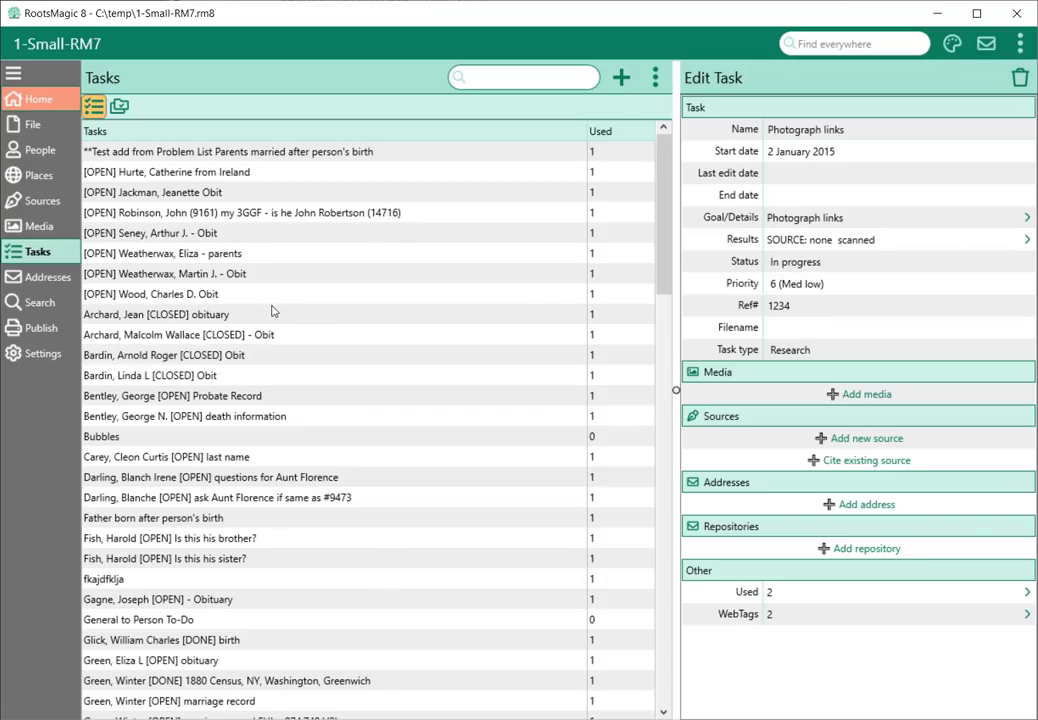
scroll(277, 335, down, 13)
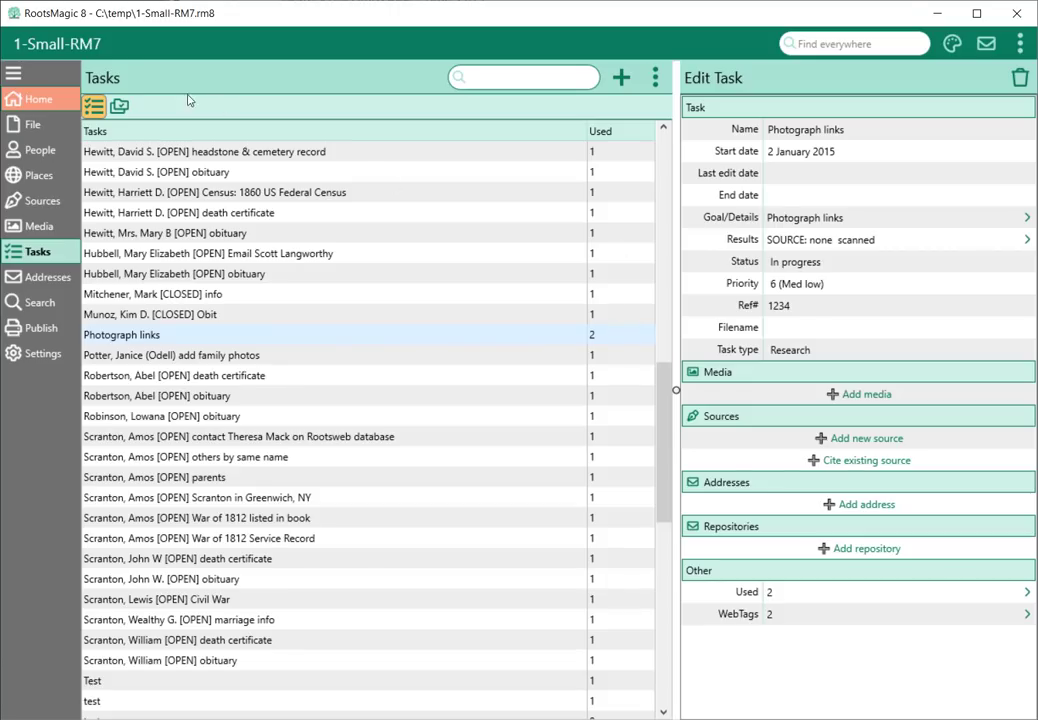
click(622, 80)
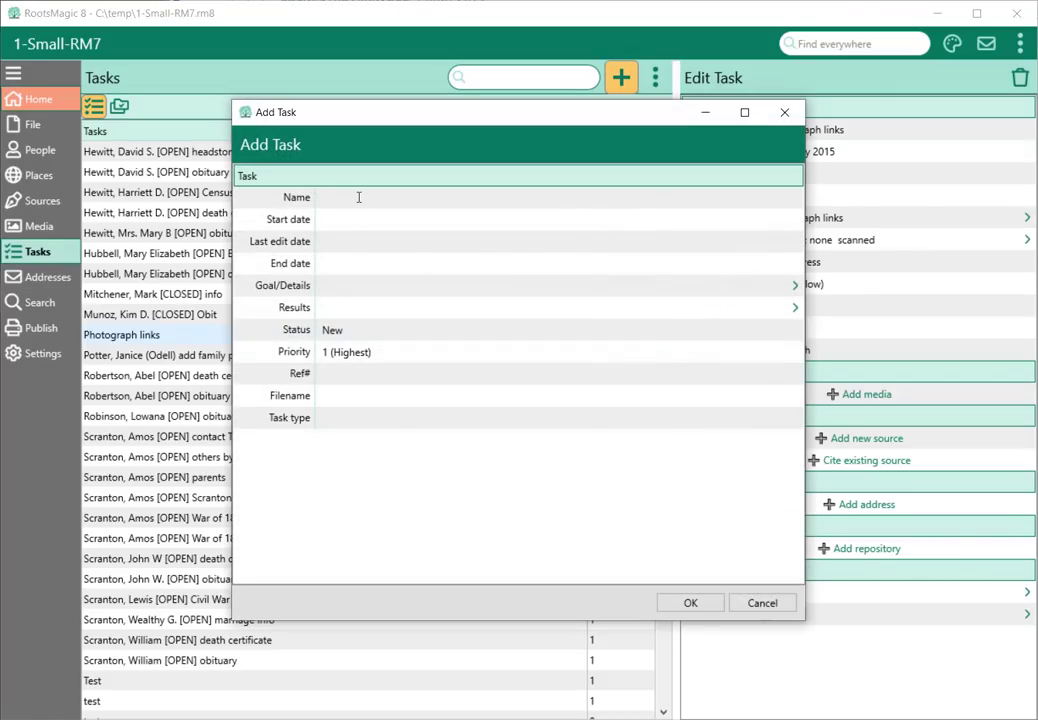
click(357, 197)
text(M)
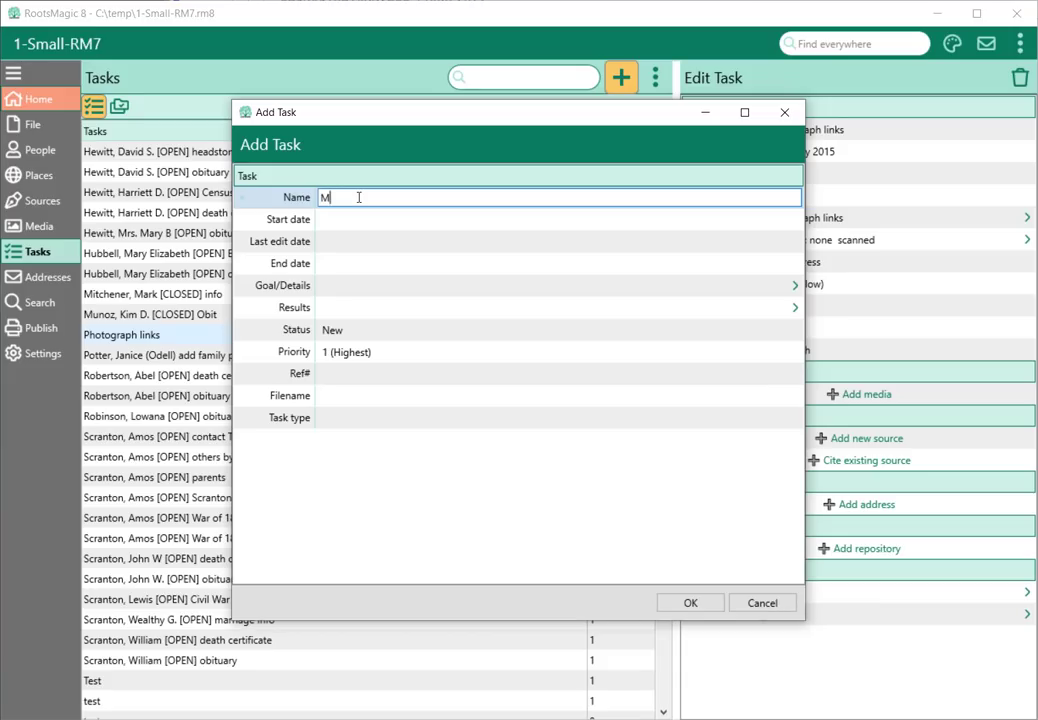
text(y important task)
Step: Examine the new task's start, last edit and end date fields and its Goal/Details and Results notes
click(358, 220)
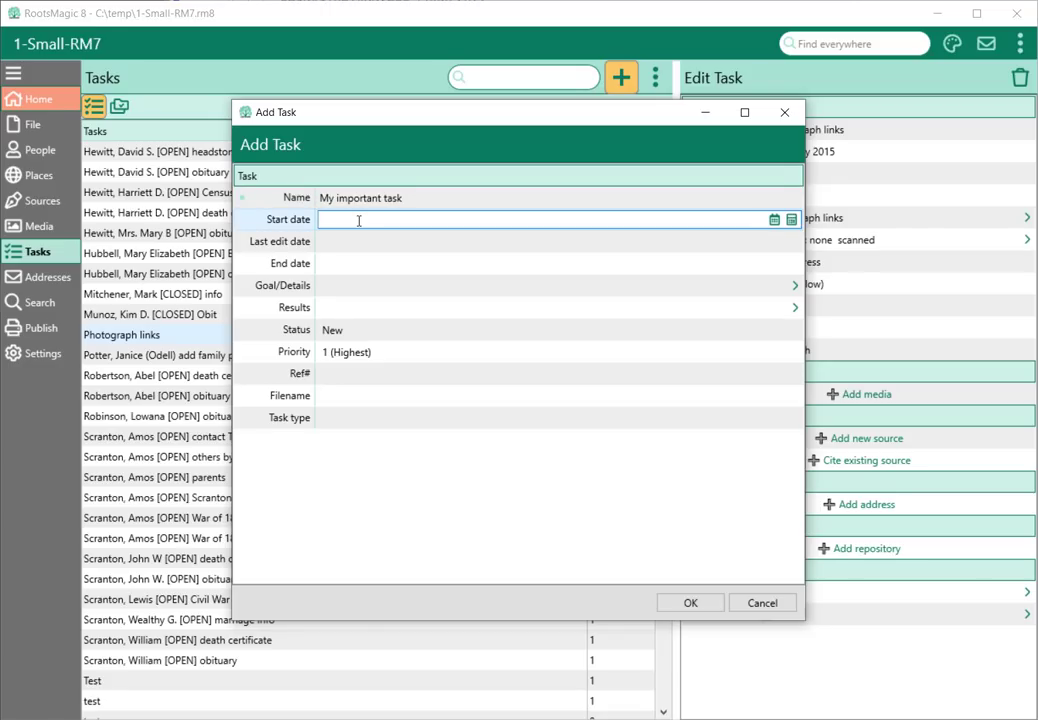
click(348, 244)
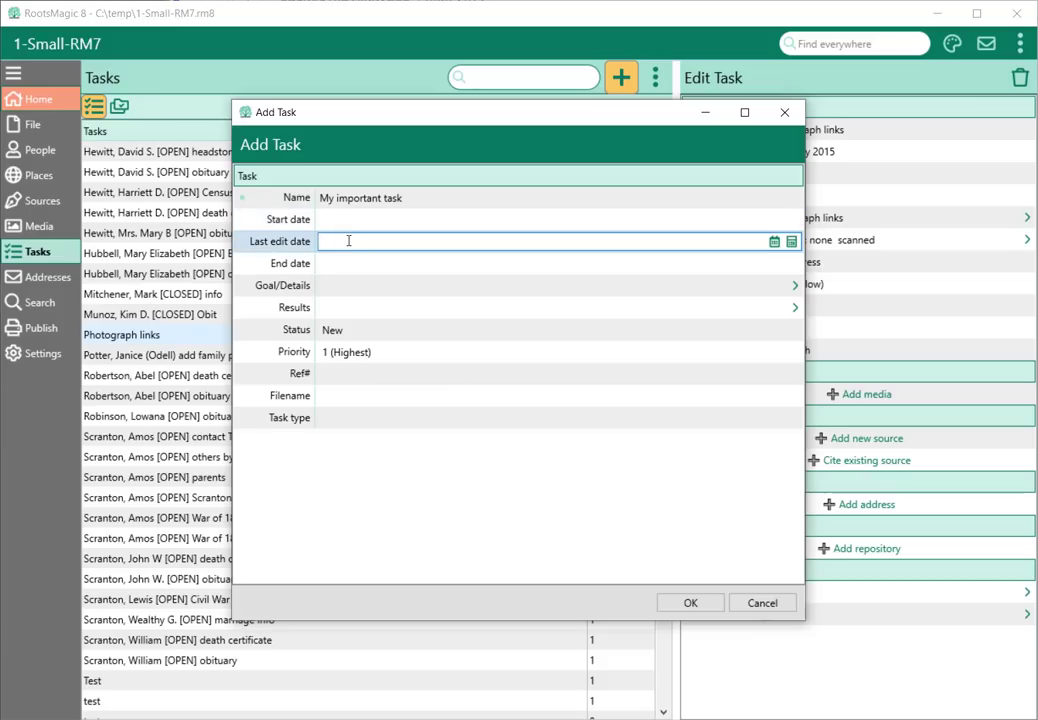
click(343, 264)
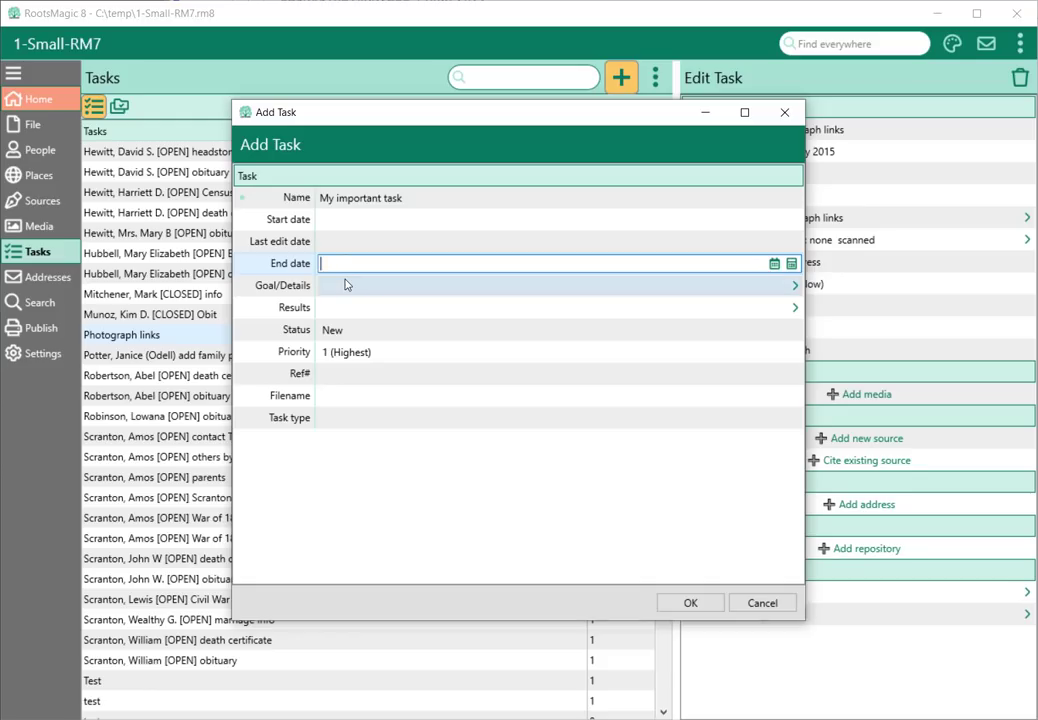
click(345, 285)
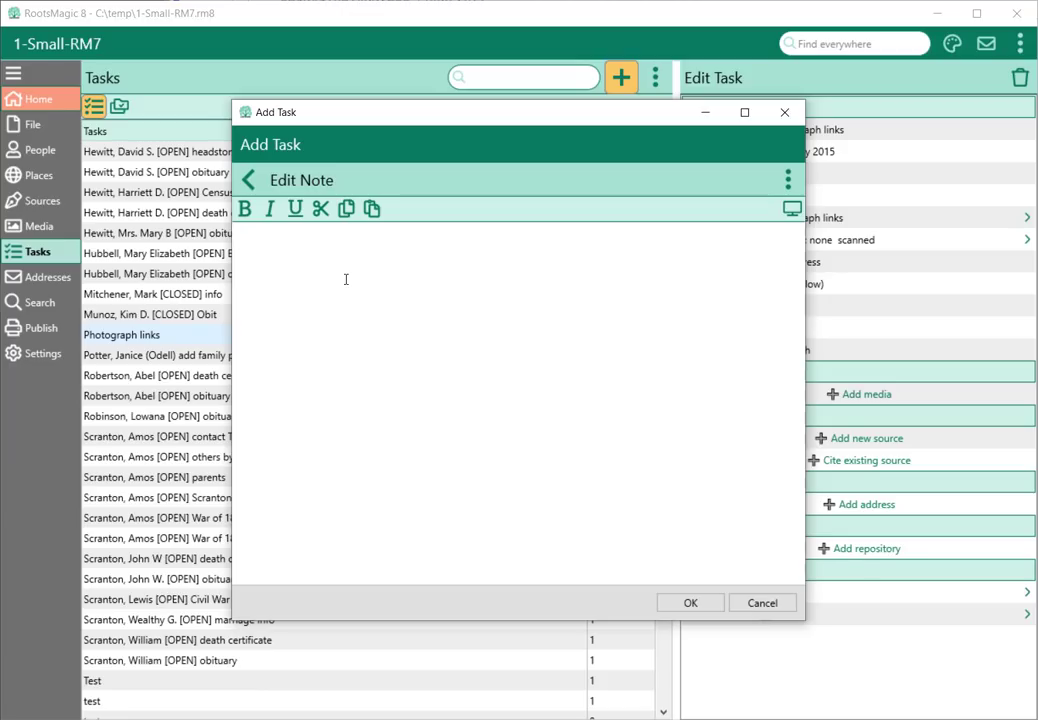
click(248, 183)
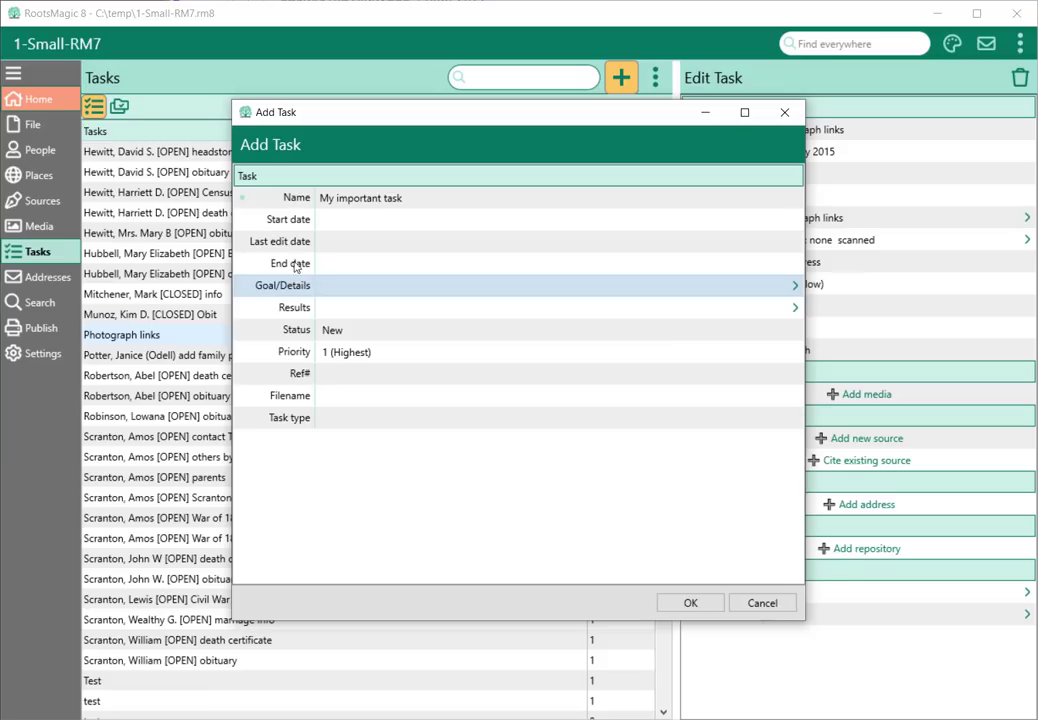
click(338, 309)
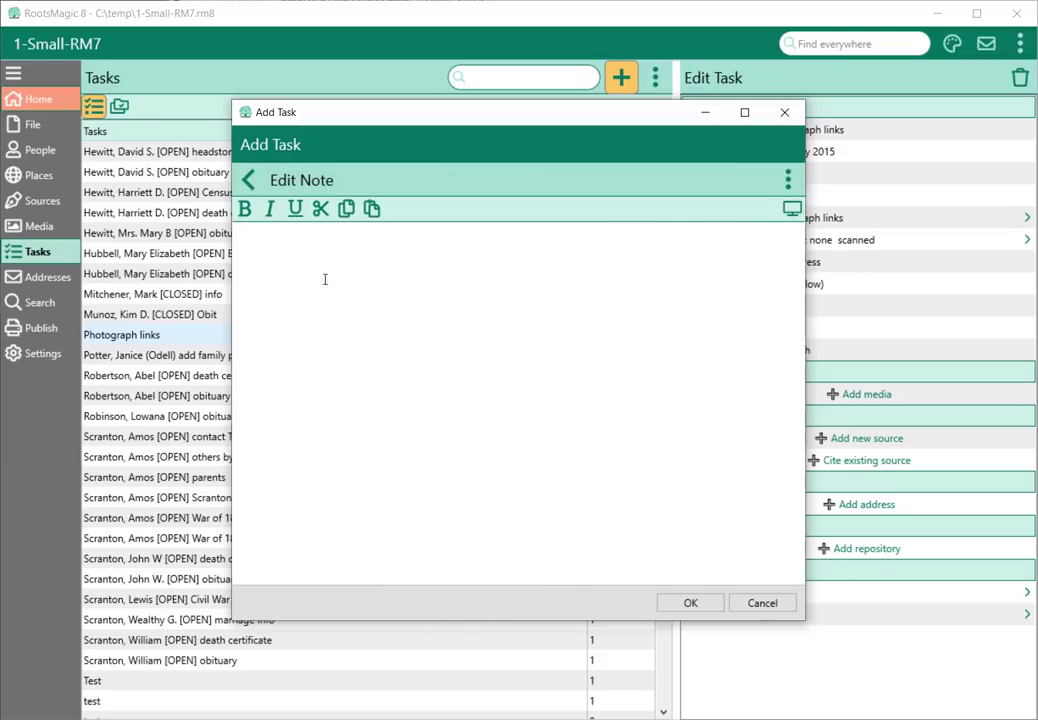
click(249, 182)
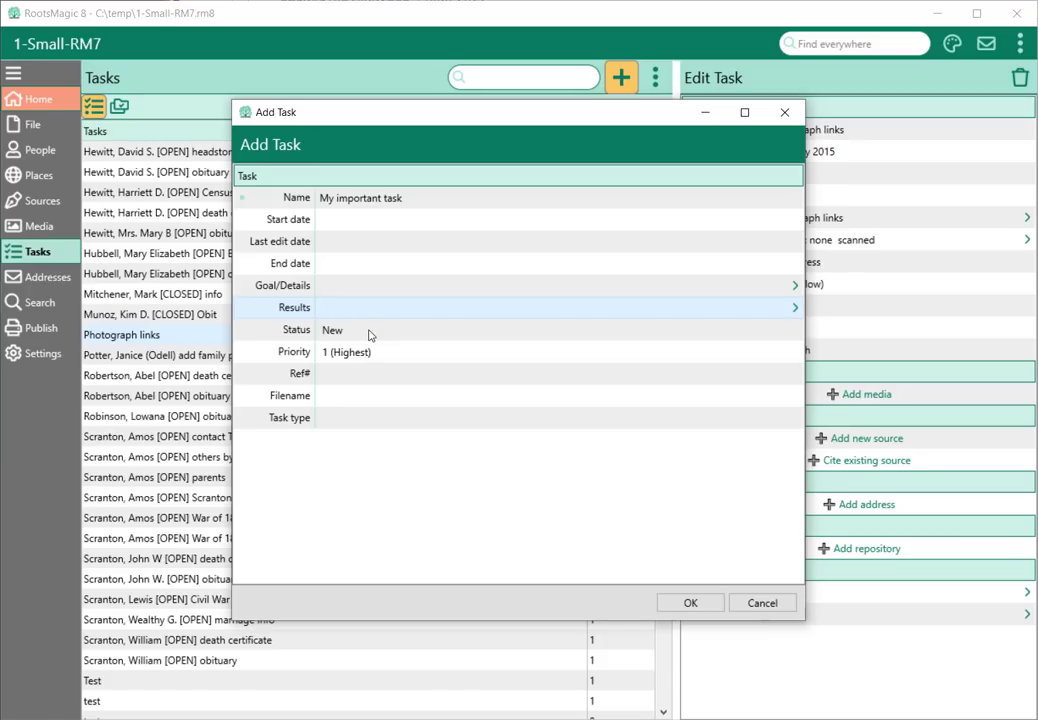
Step: Review the task's remaining fields, keeping status New, priority 1 (Highest) and a blank task type, and save the task
click(369, 335)
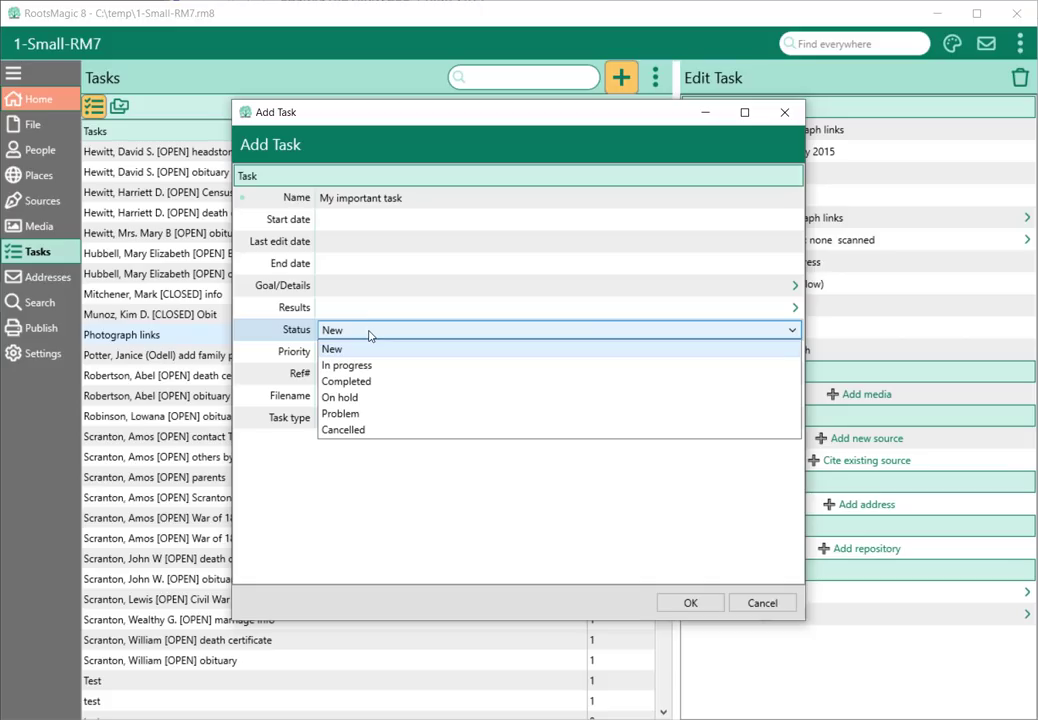
click(369, 335)
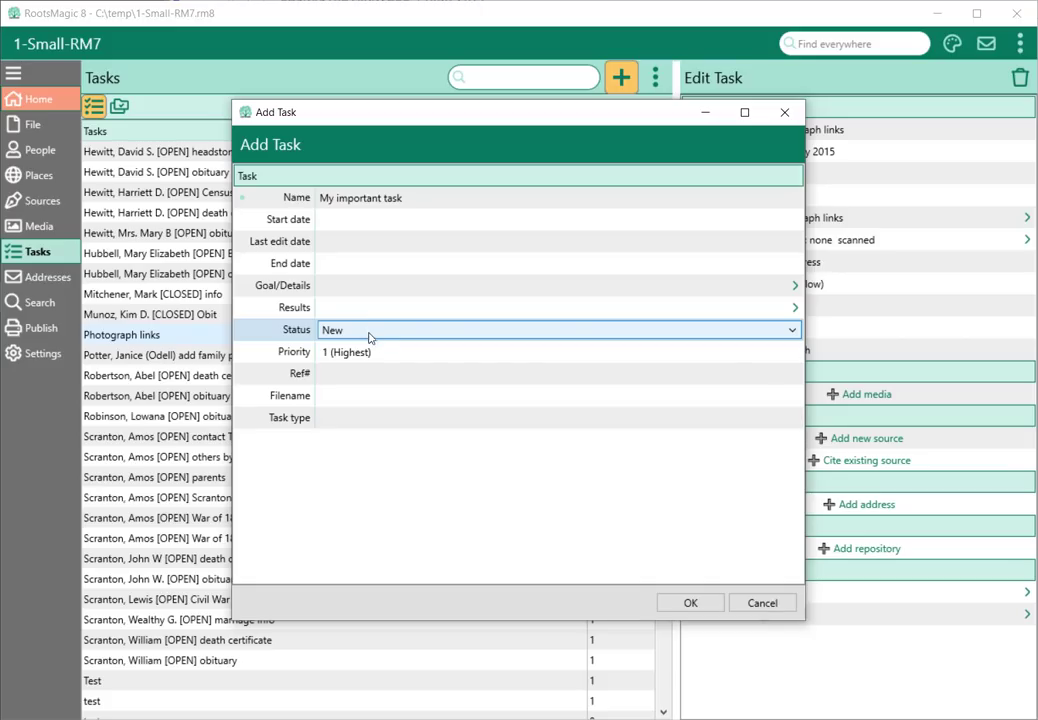
click(375, 353)
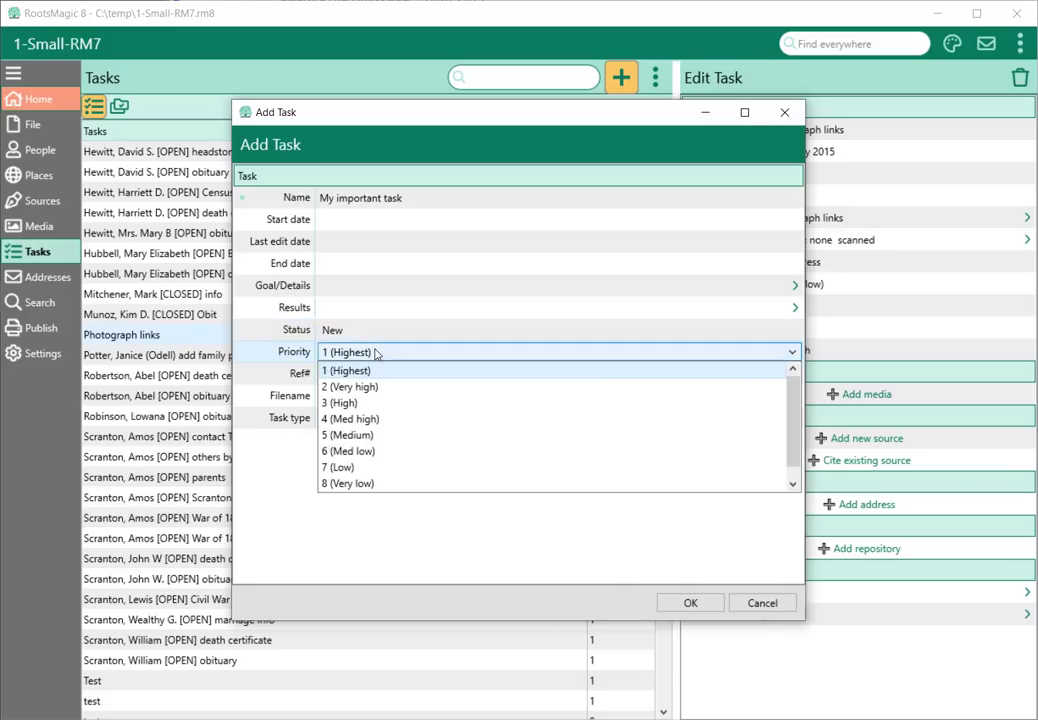
click(375, 353)
click(381, 372)
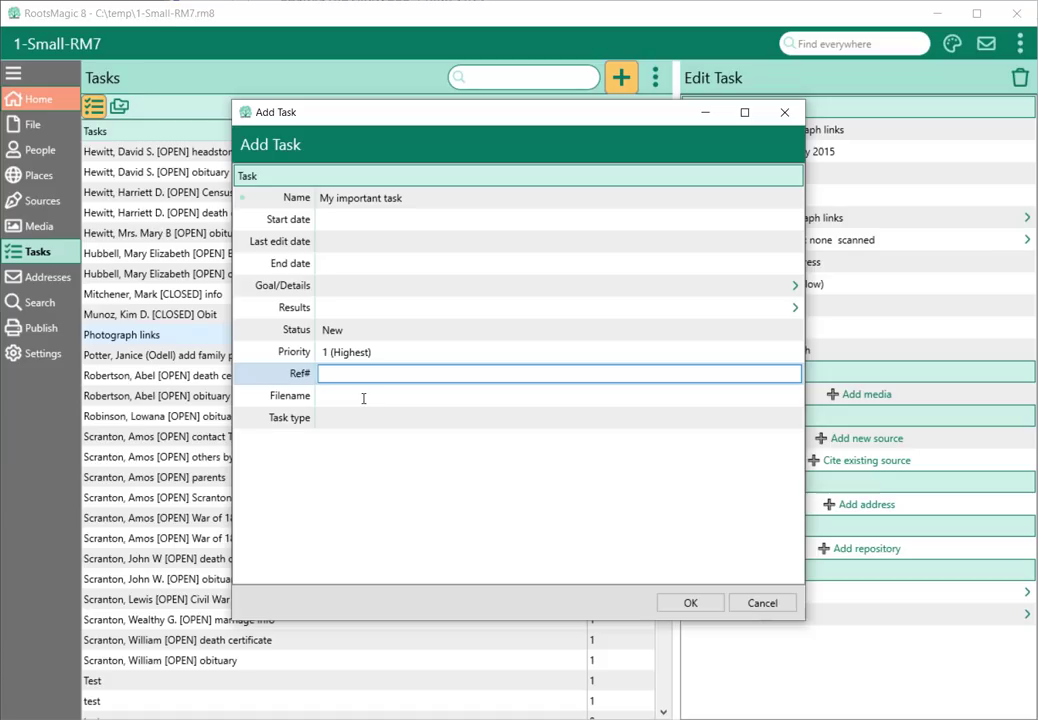
click(363, 398)
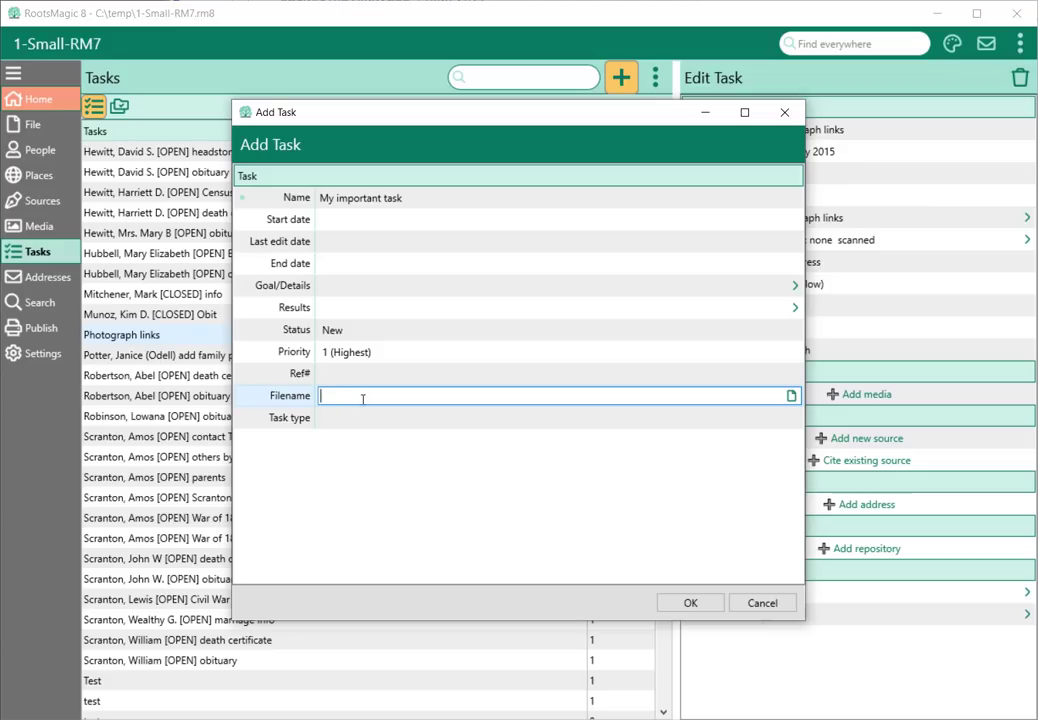
click(360, 420)
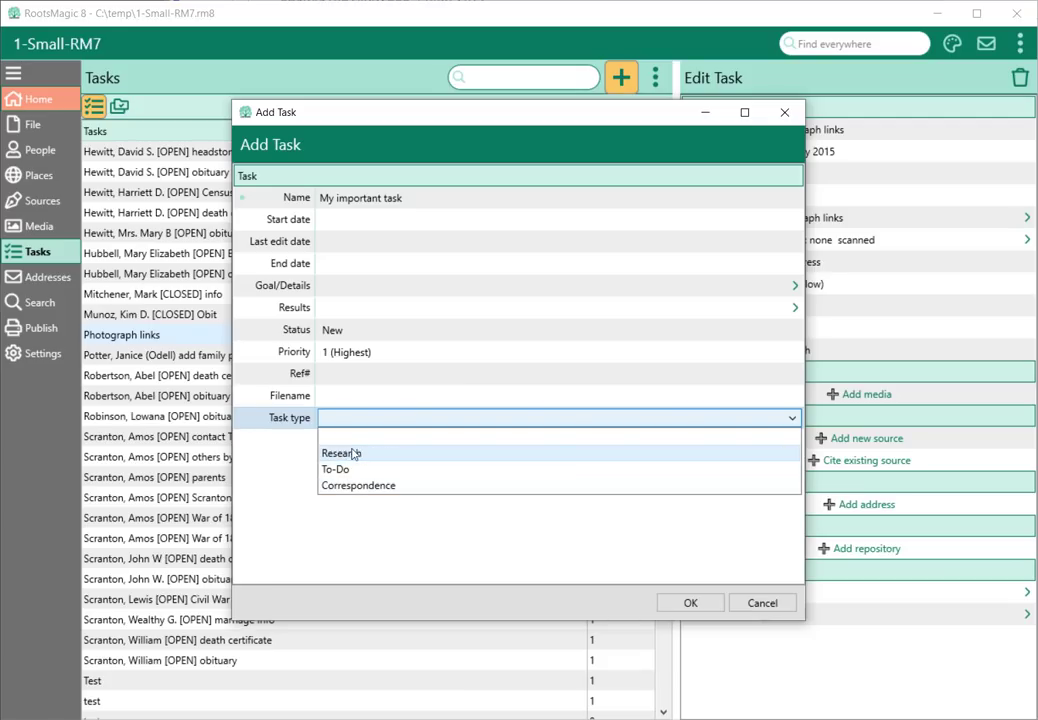
click(358, 438)
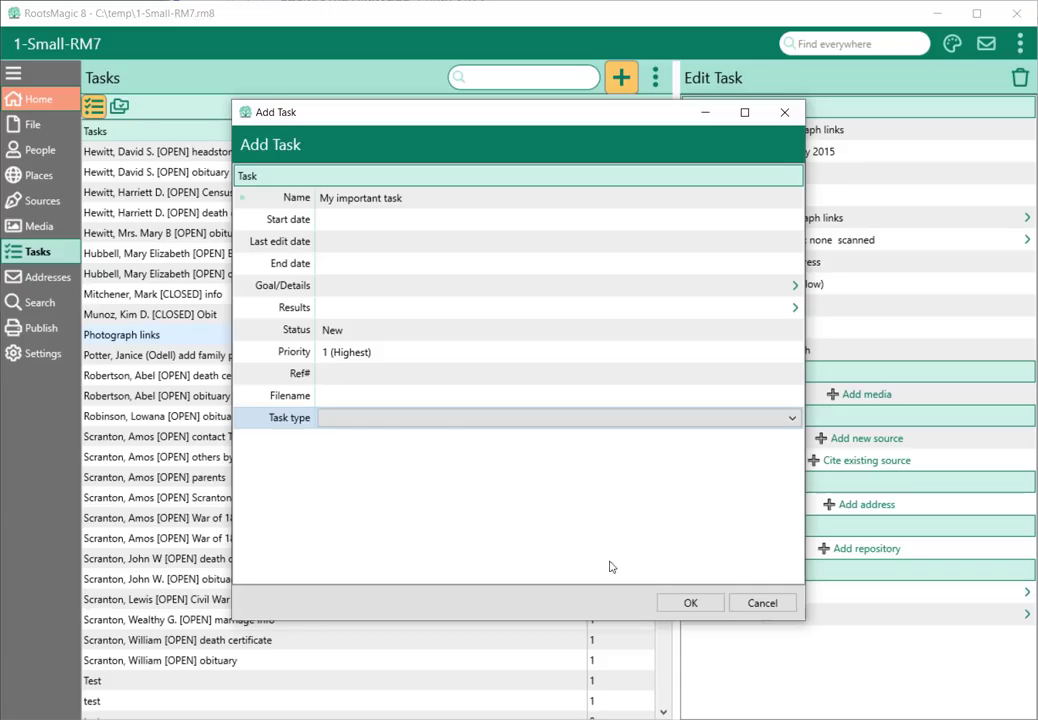
click(689, 603)
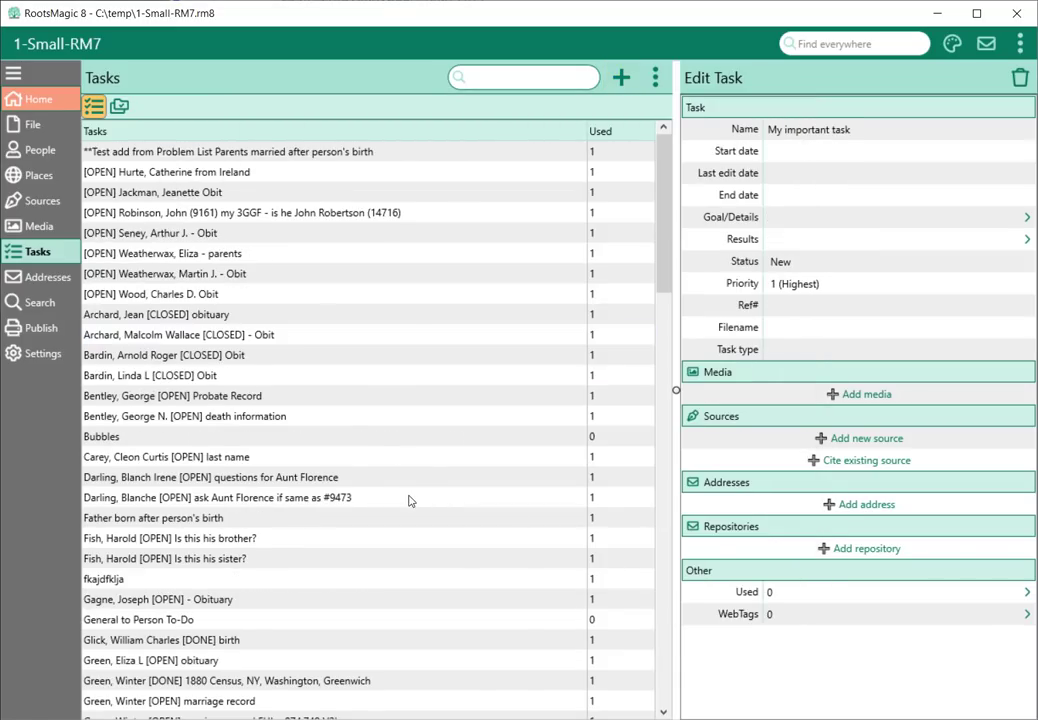
Step: Find the saved task in the list and examine its start date, address entry form, usage list and WebTags
scroll(410, 498, down, 12)
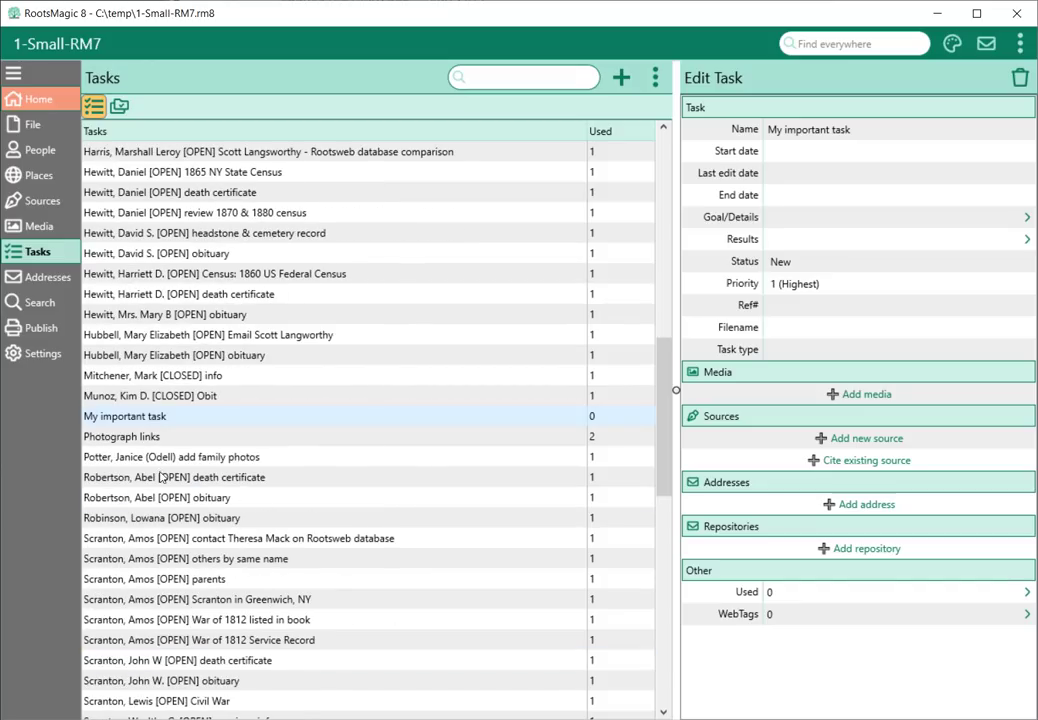
click(893, 155)
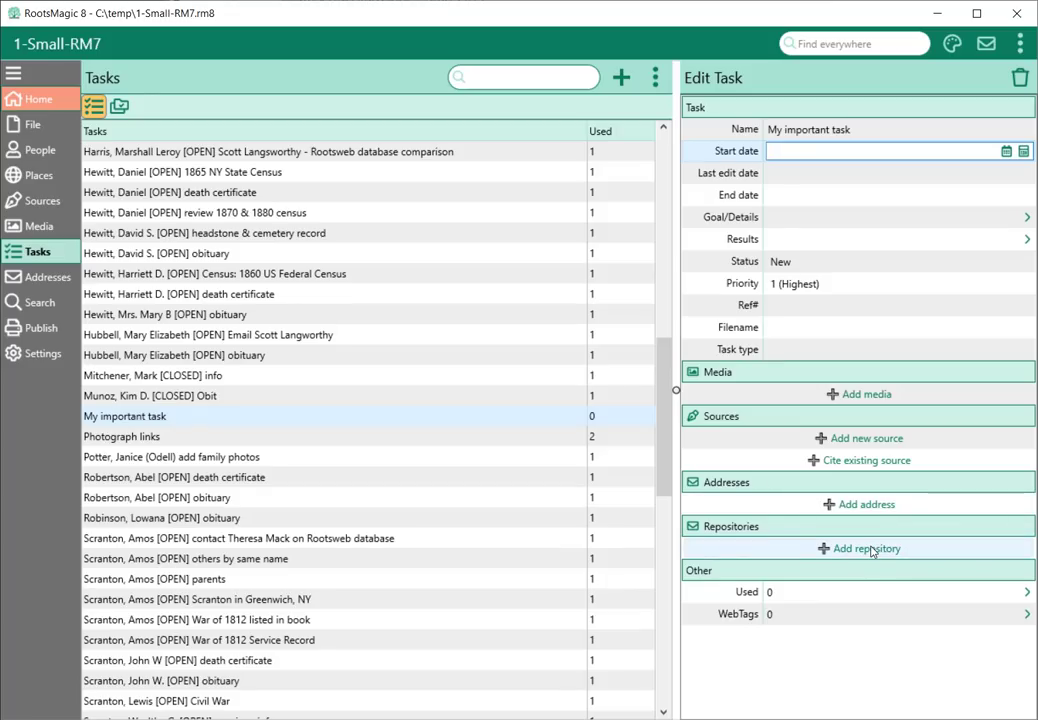
click(877, 506)
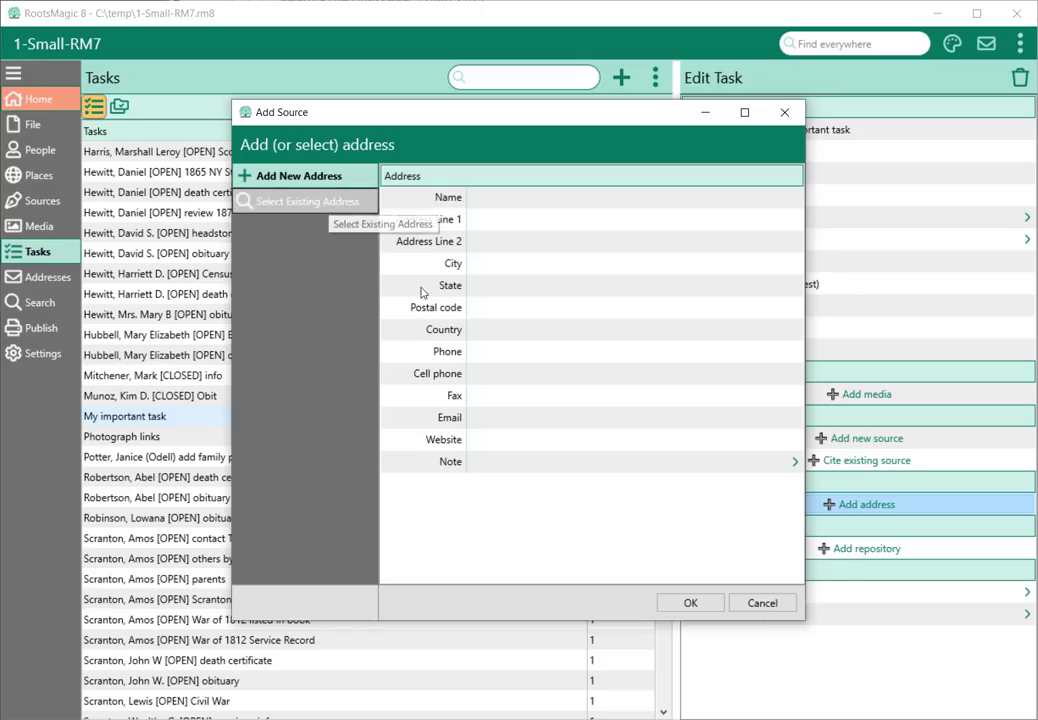
click(779, 605)
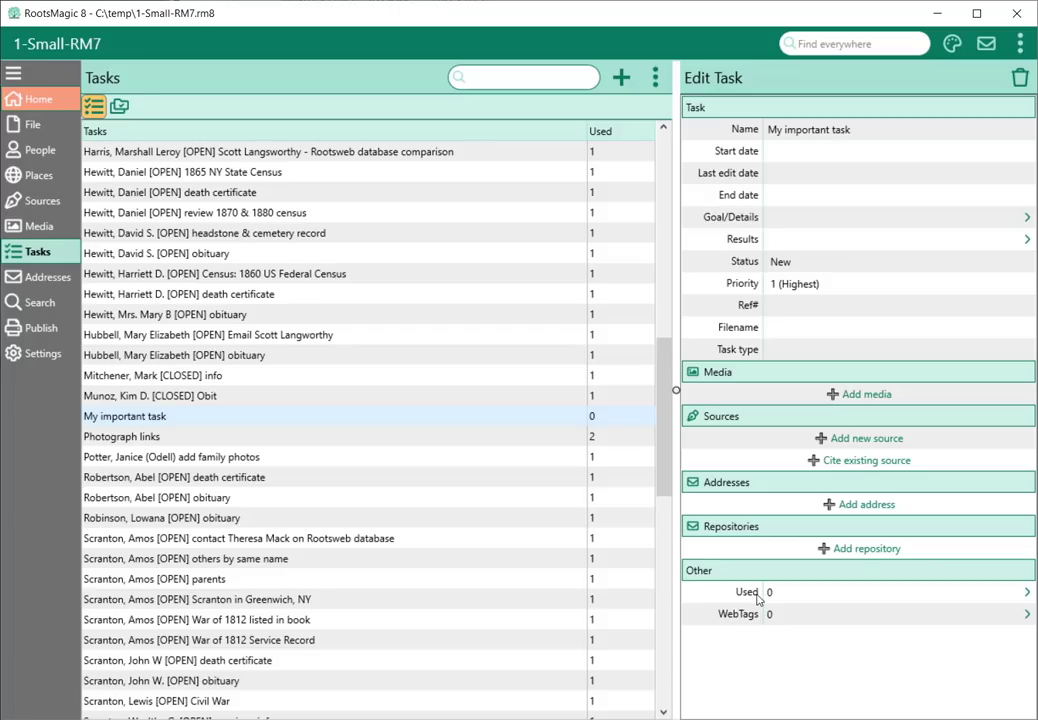
click(801, 598)
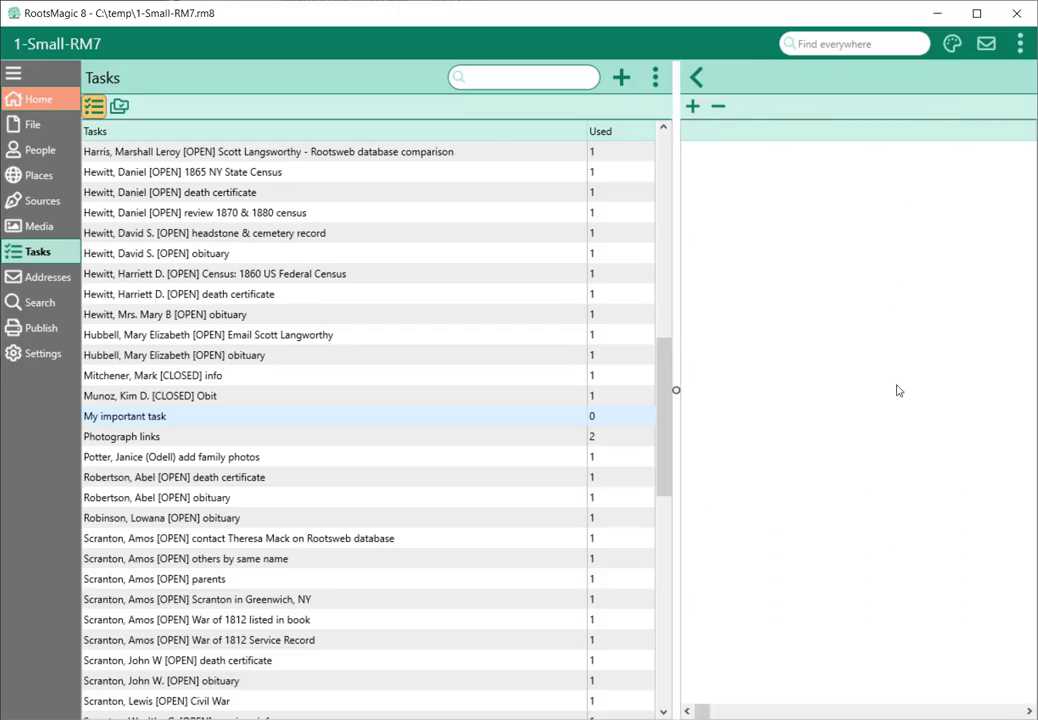
click(699, 79)
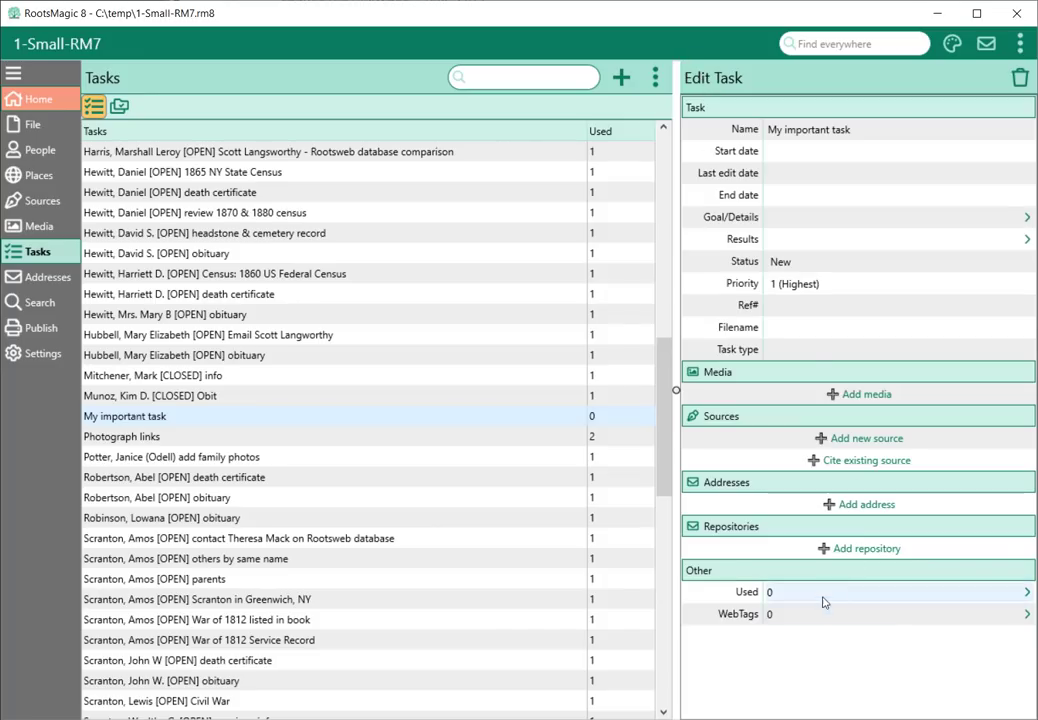
click(819, 616)
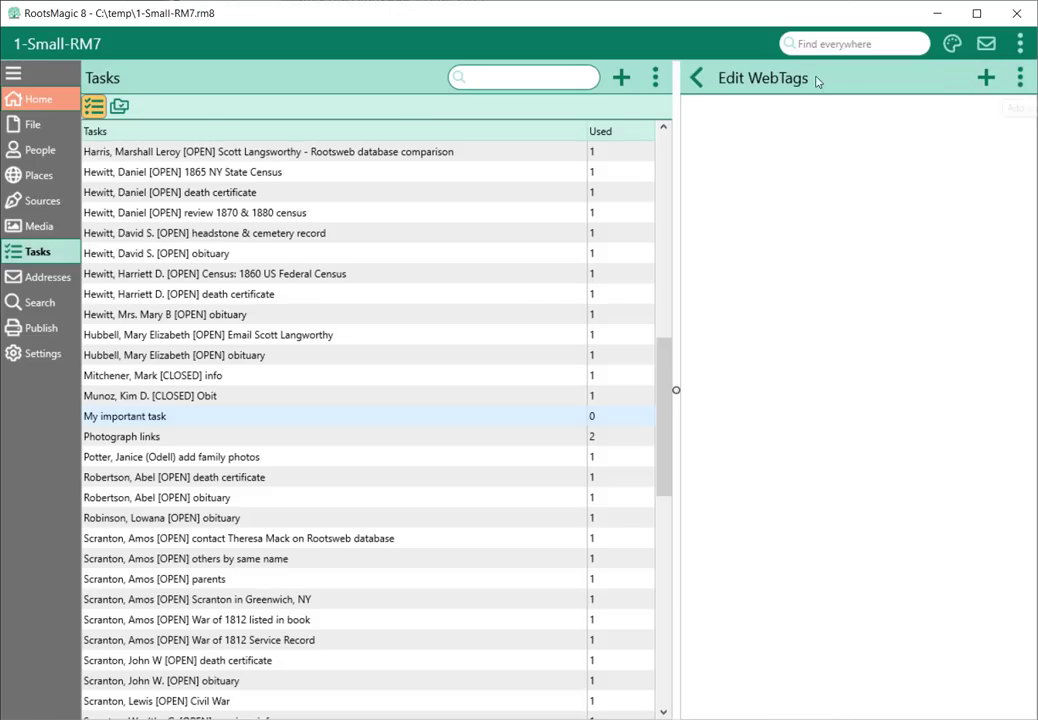
click(698, 82)
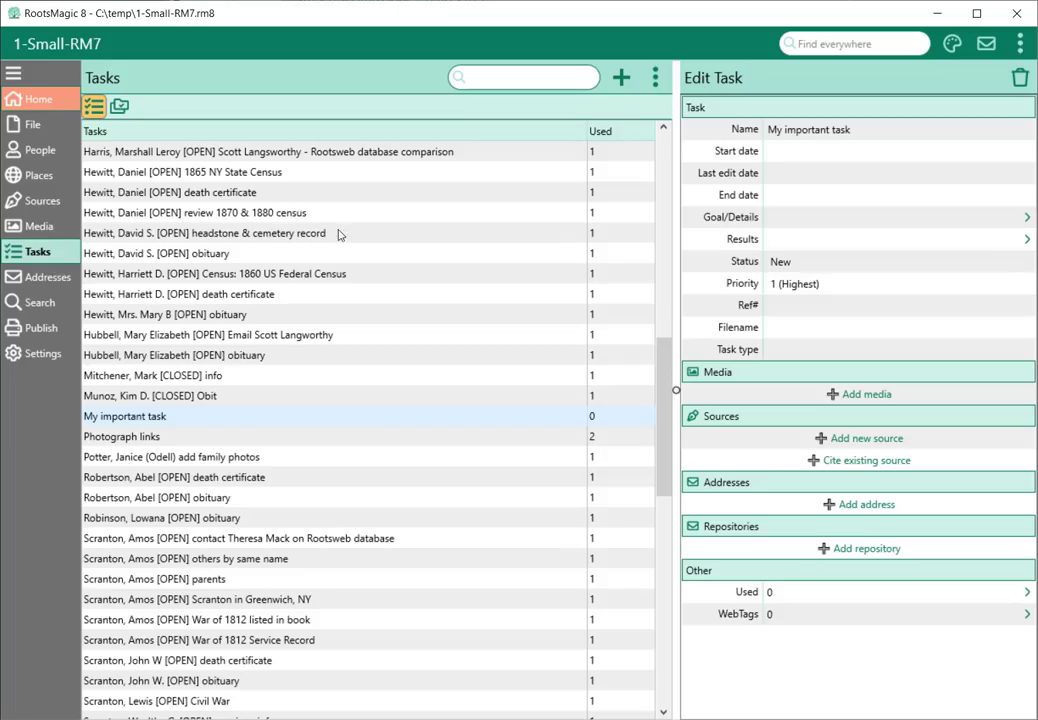
Step: Open the edit record of the selected 1845-1932 person in the pedigree and select the general Person row
click(45, 158)
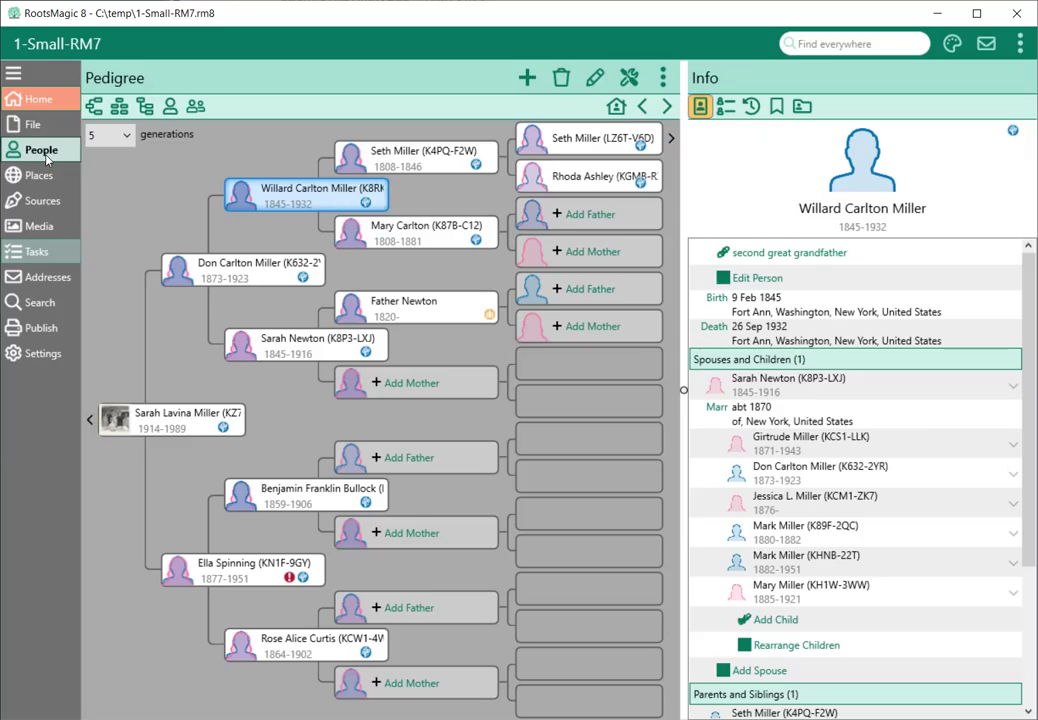
double_click(302, 201)
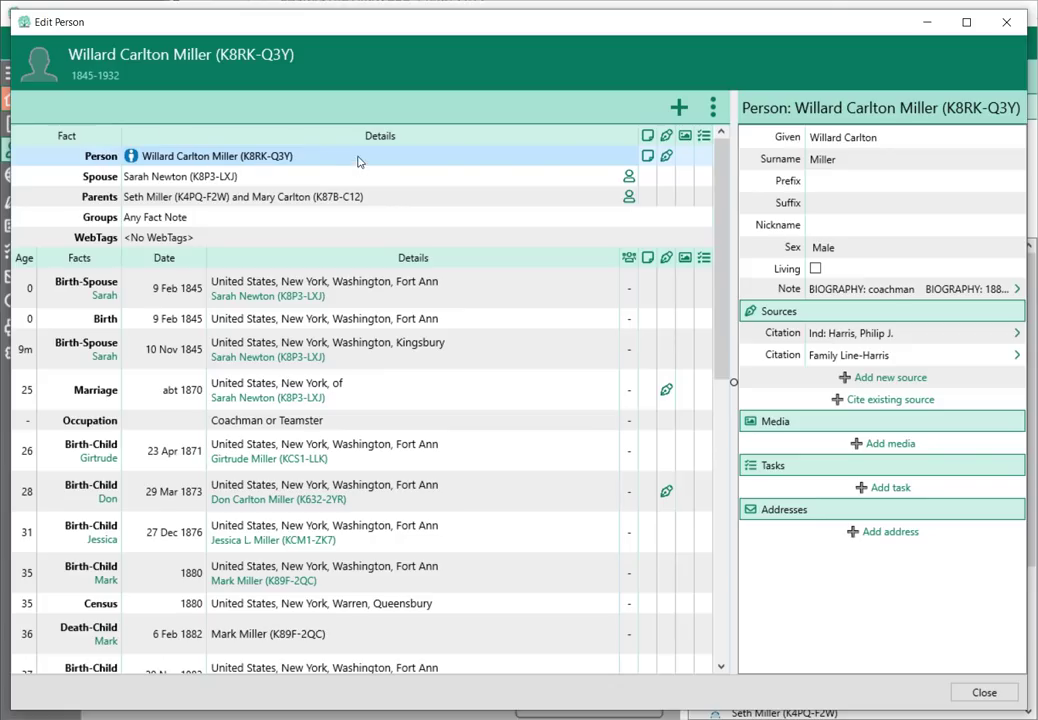
click(570, 295)
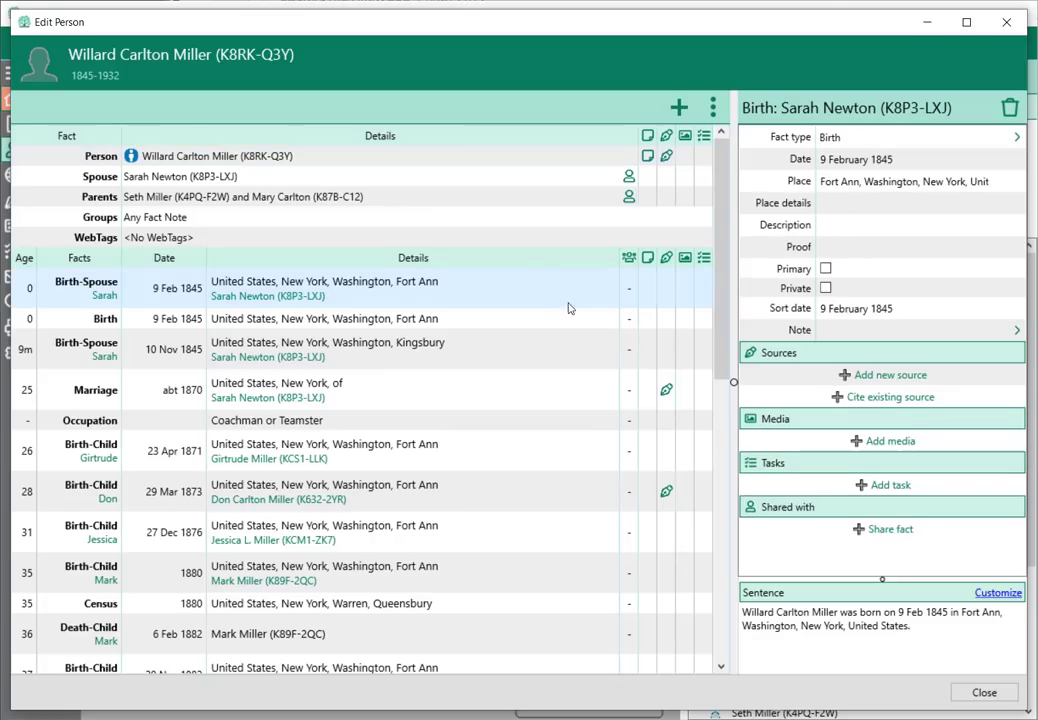
click(347, 156)
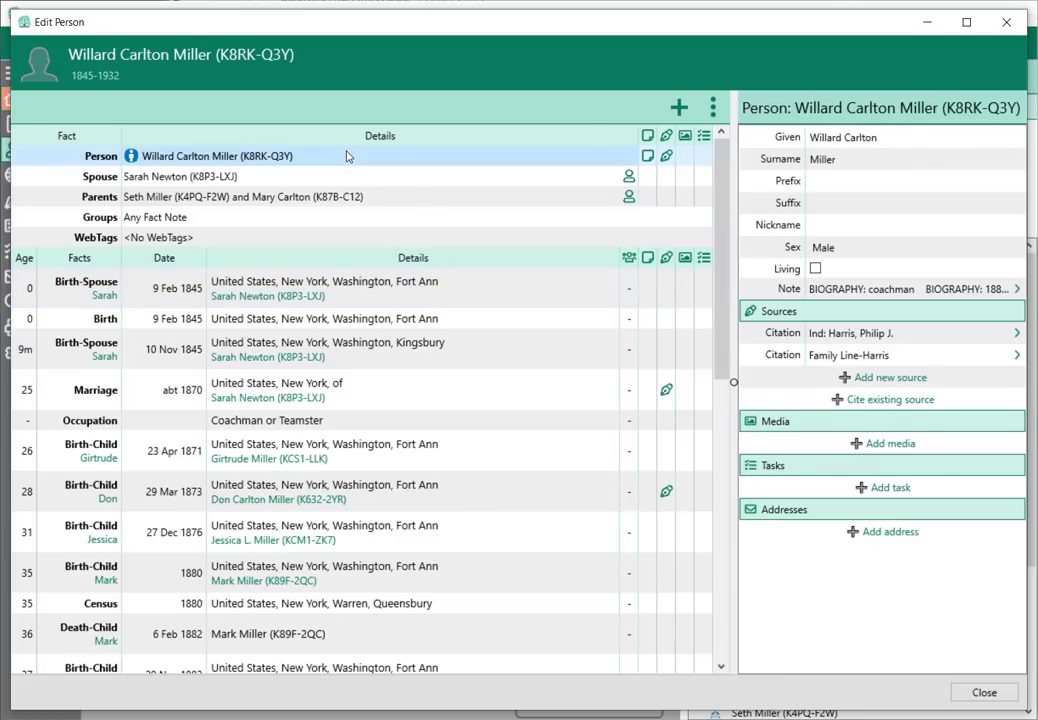
Step: Attach the existing task "My important task" to the person
click(890, 494)
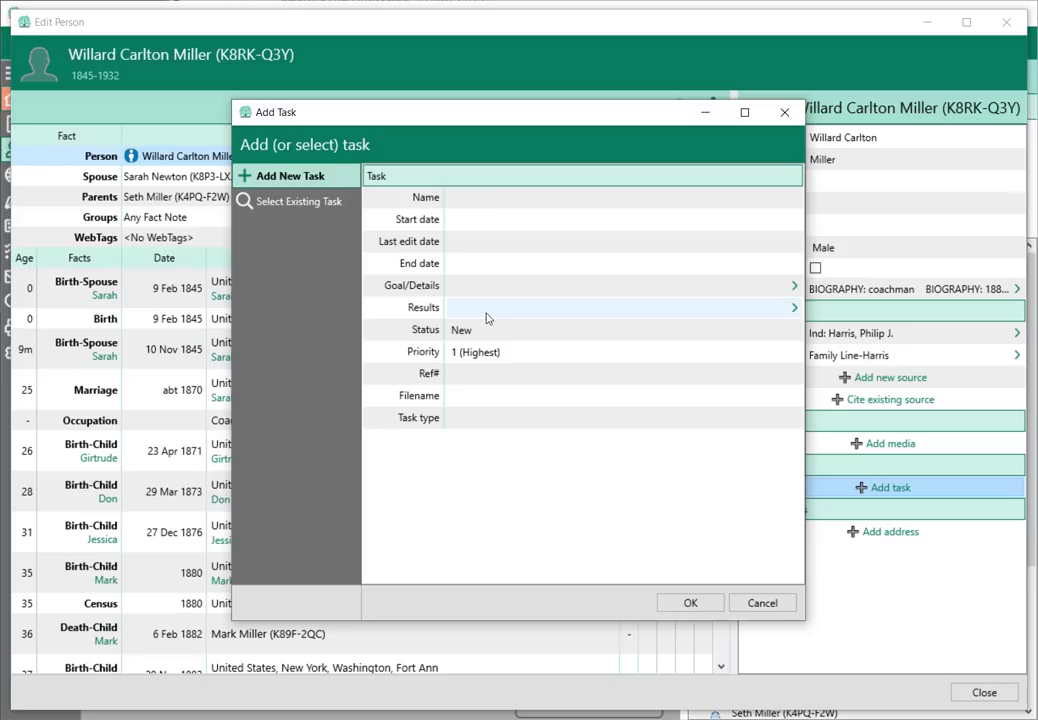
click(293, 207)
scroll(430, 370, down, 12)
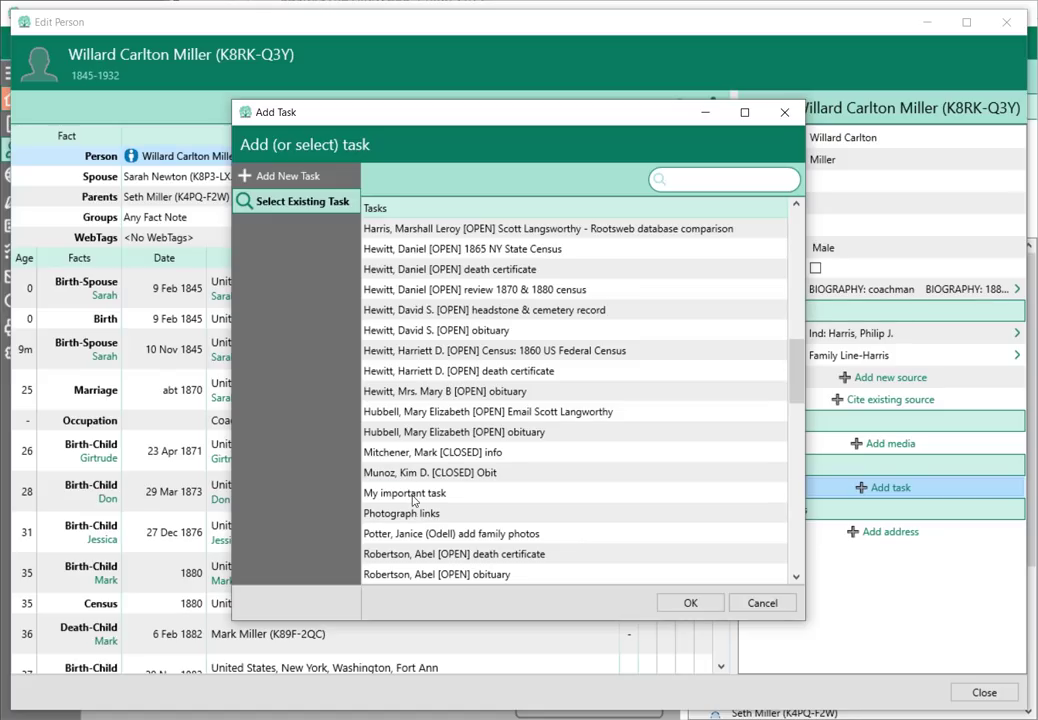
click(413, 495)
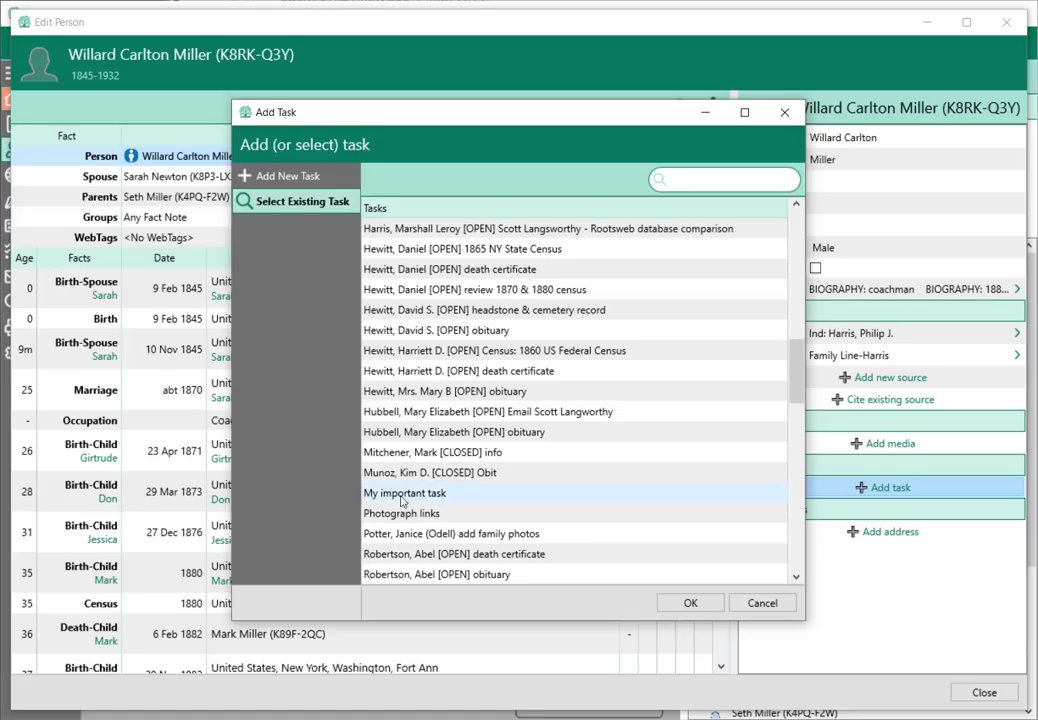
click(688, 604)
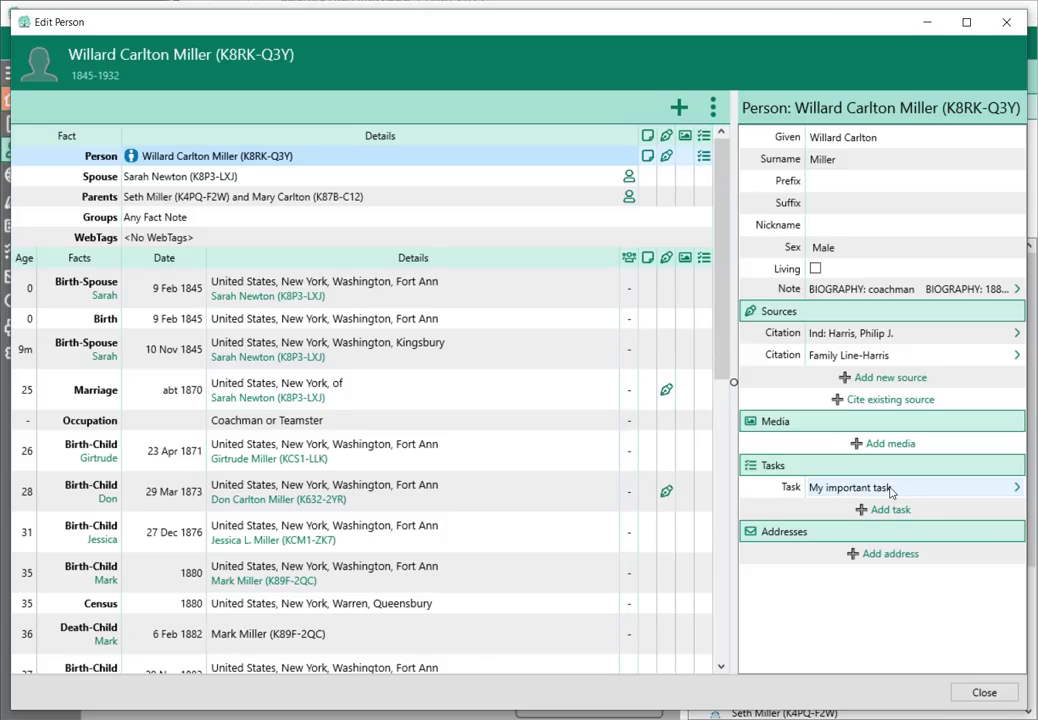
Step: Open the task attached to the person and examine its start date, last edit date and usage list
click(869, 488)
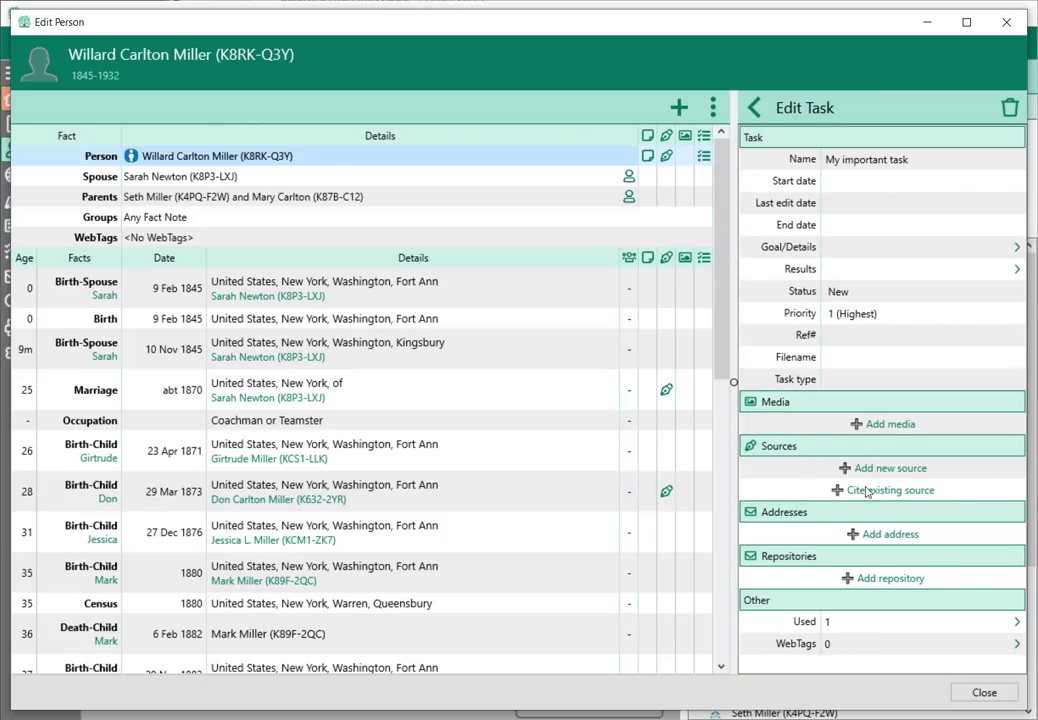
click(838, 181)
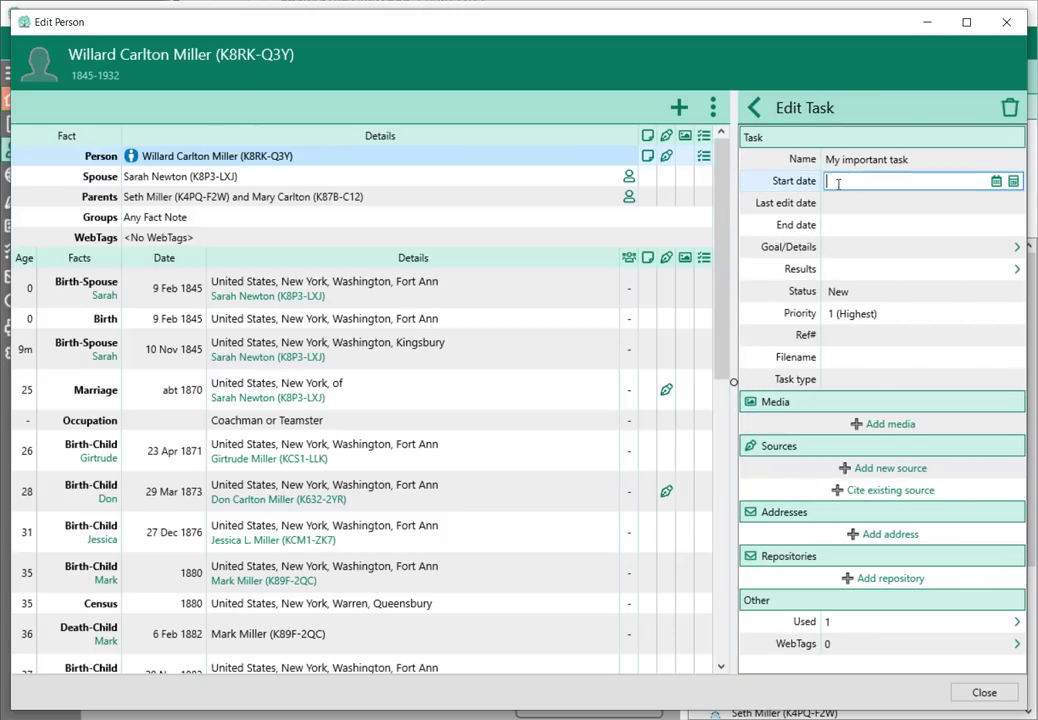
click(836, 201)
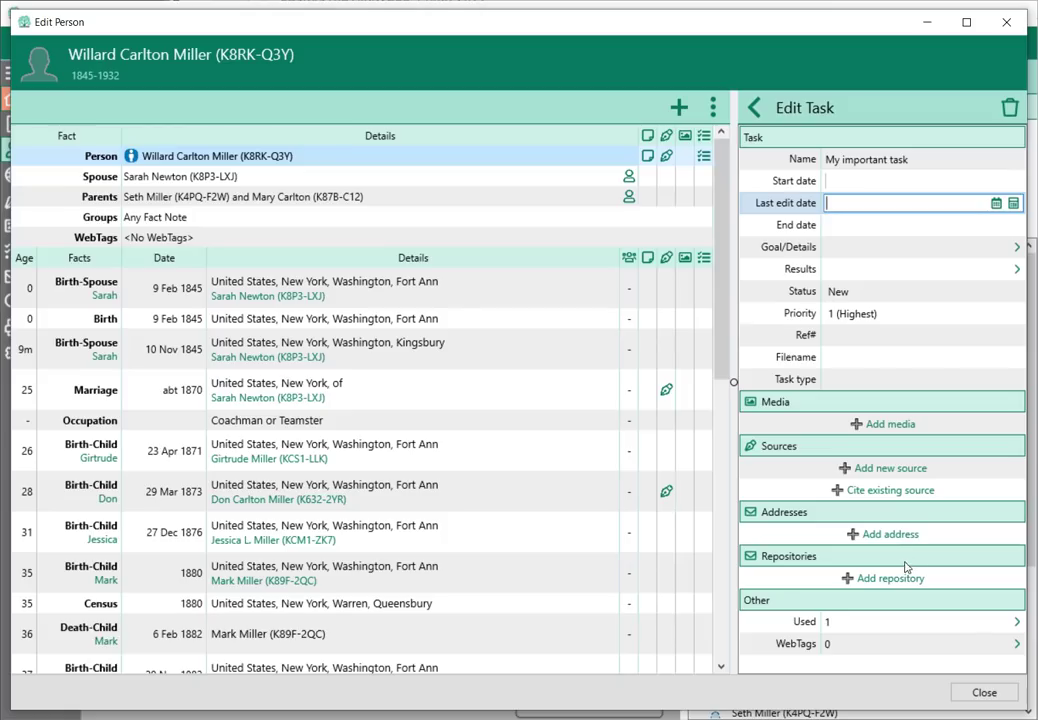
click(844, 626)
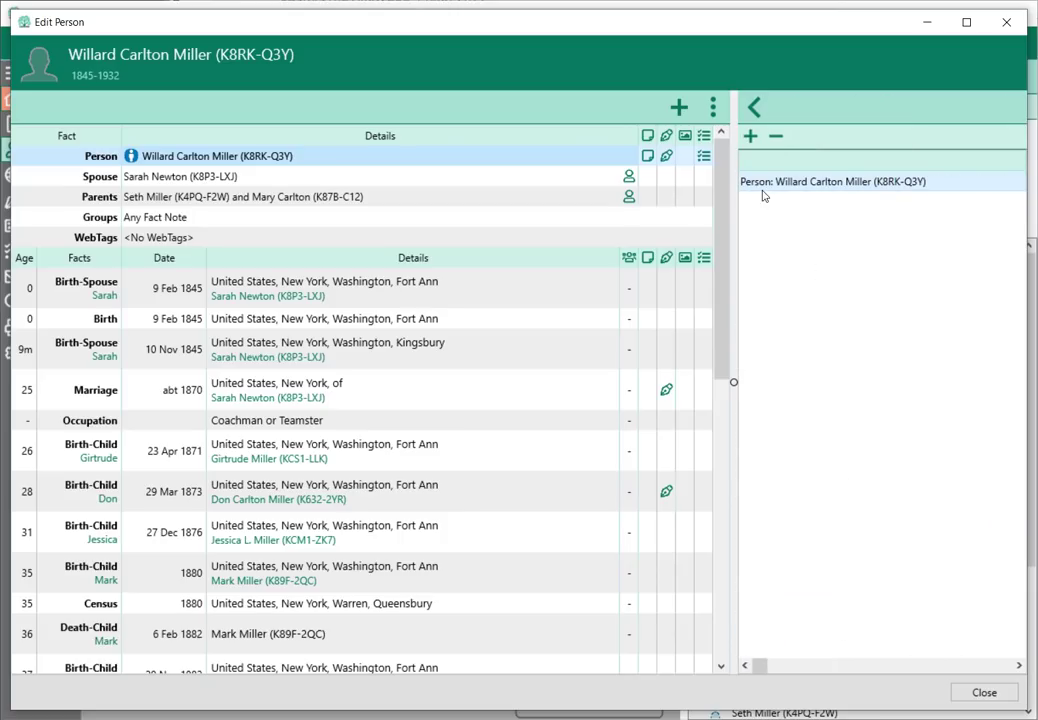
click(754, 107)
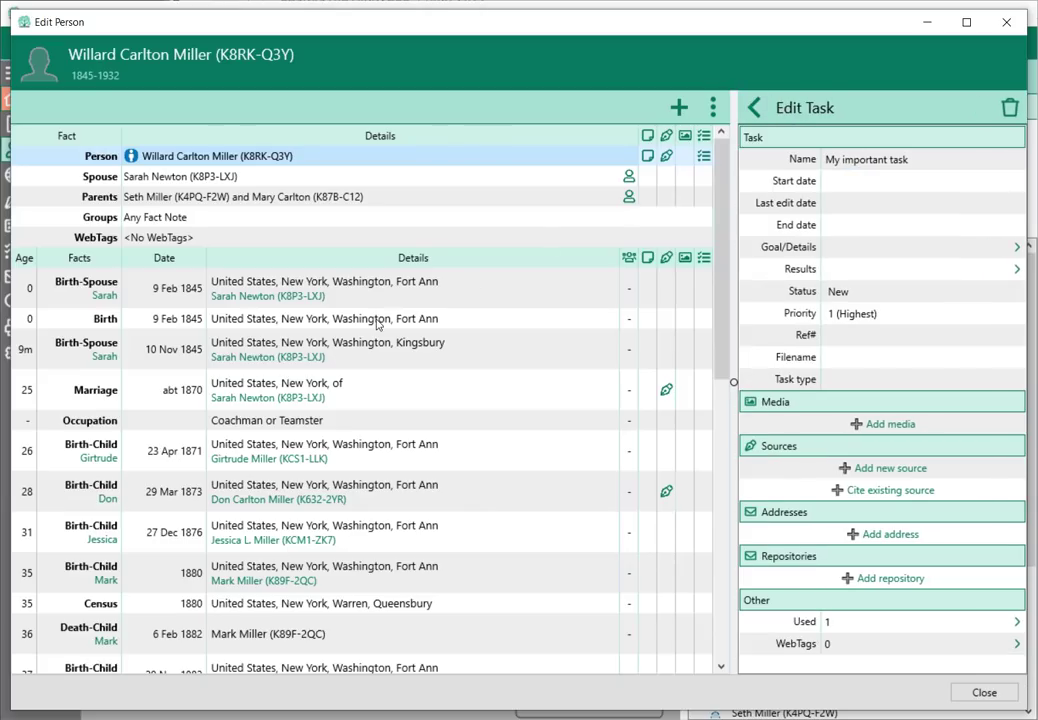
Step: Attach the existing task "My important task" to the person's Birth fact and close the person's edit record
click(377, 320)
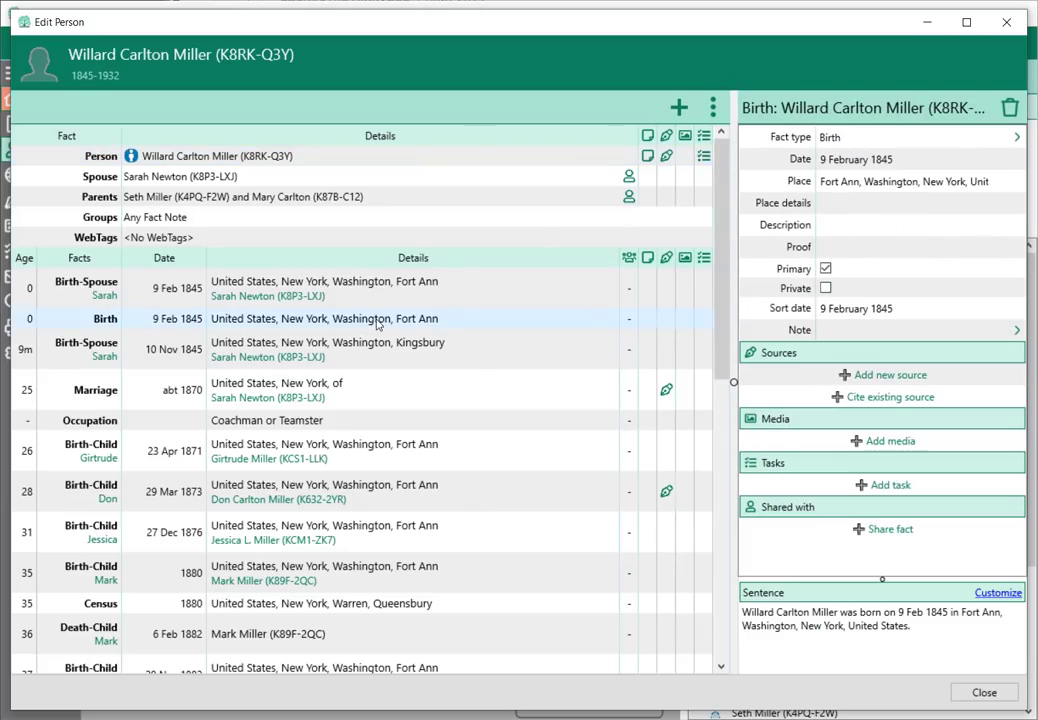
click(880, 485)
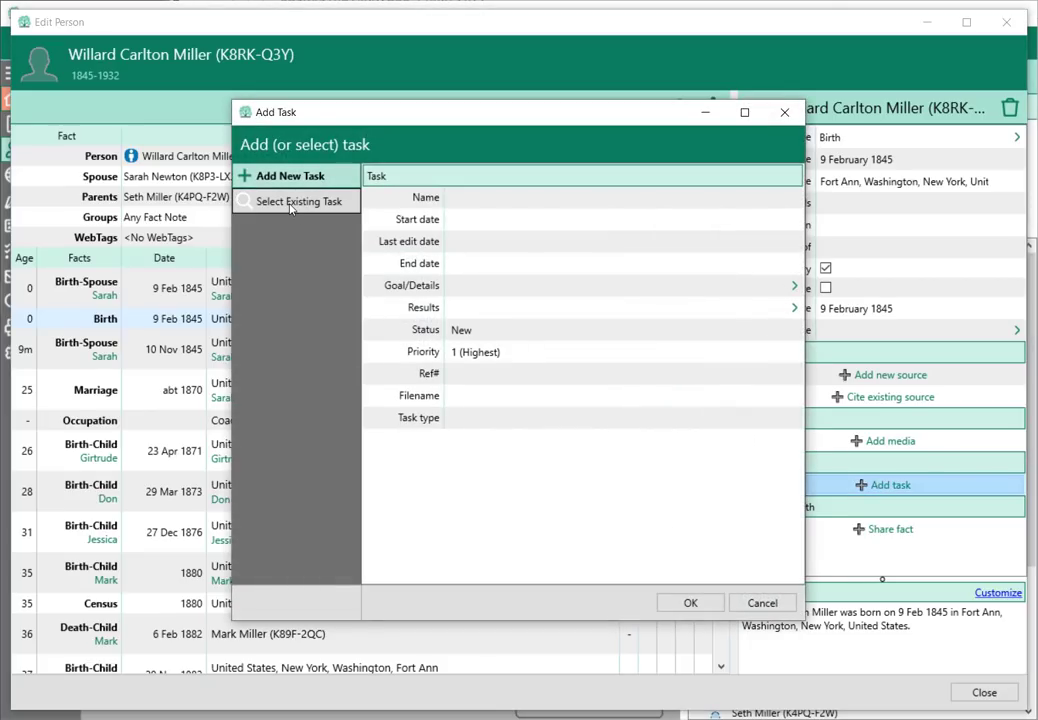
click(291, 204)
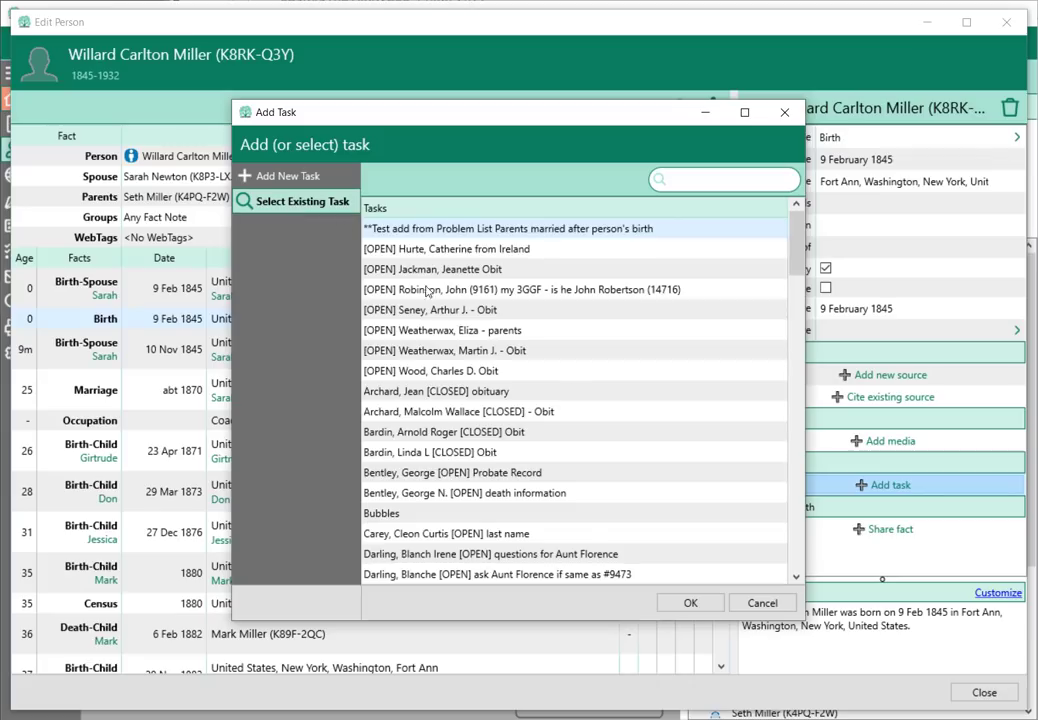
scroll(575, 403, down, 10)
scroll(575, 403, down, 5)
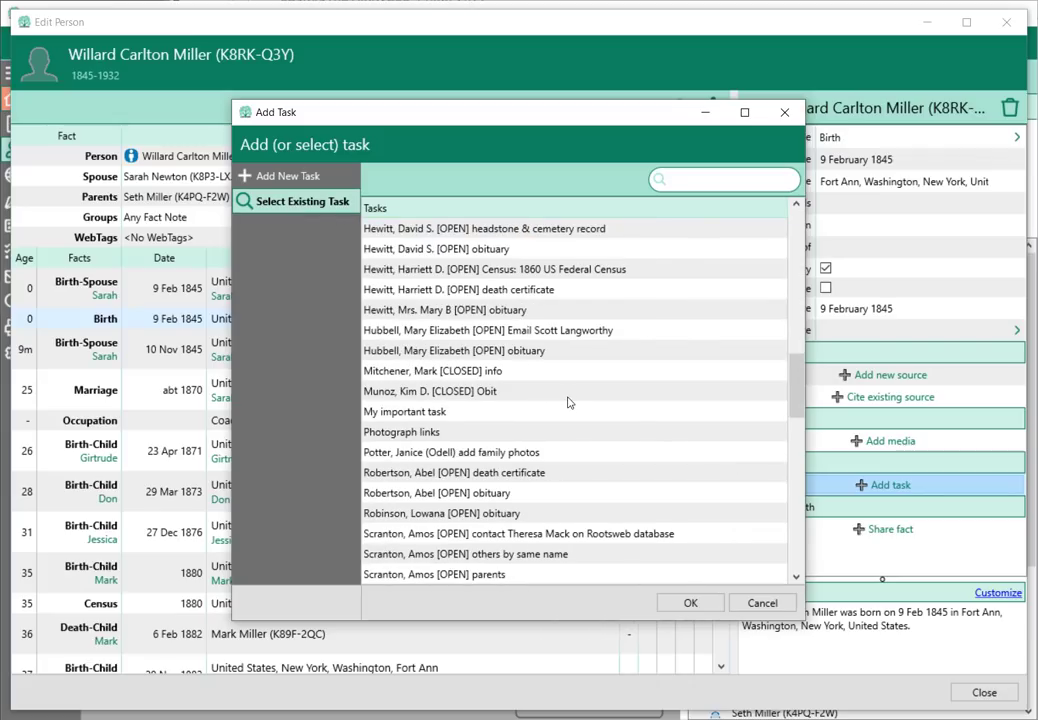
click(405, 411)
click(688, 602)
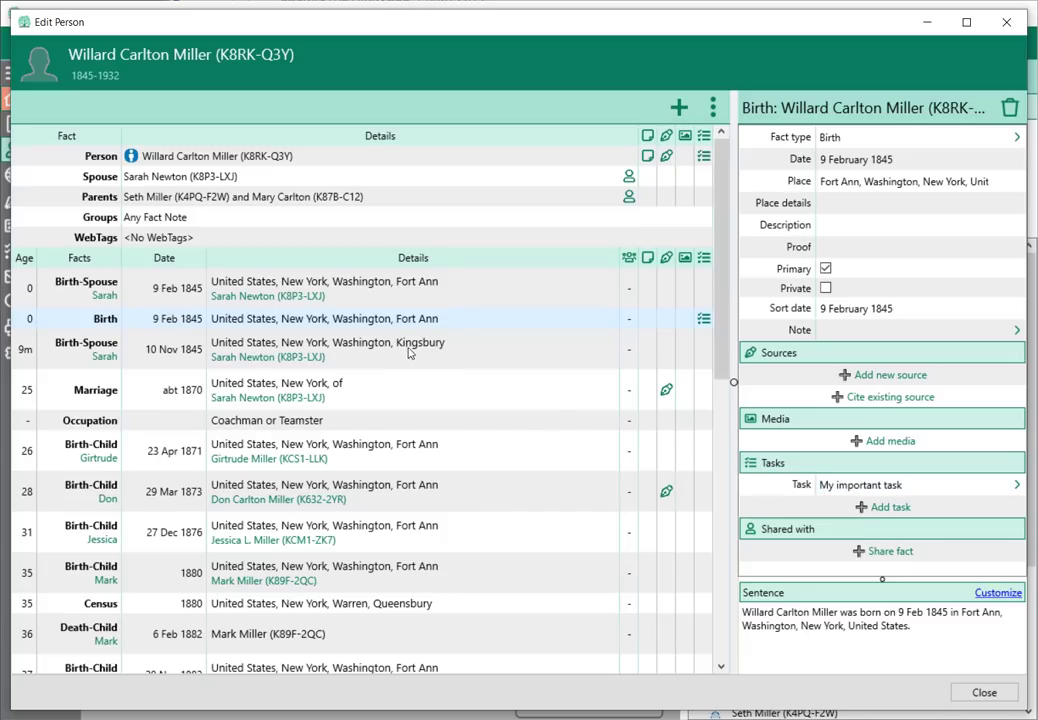
click(977, 692)
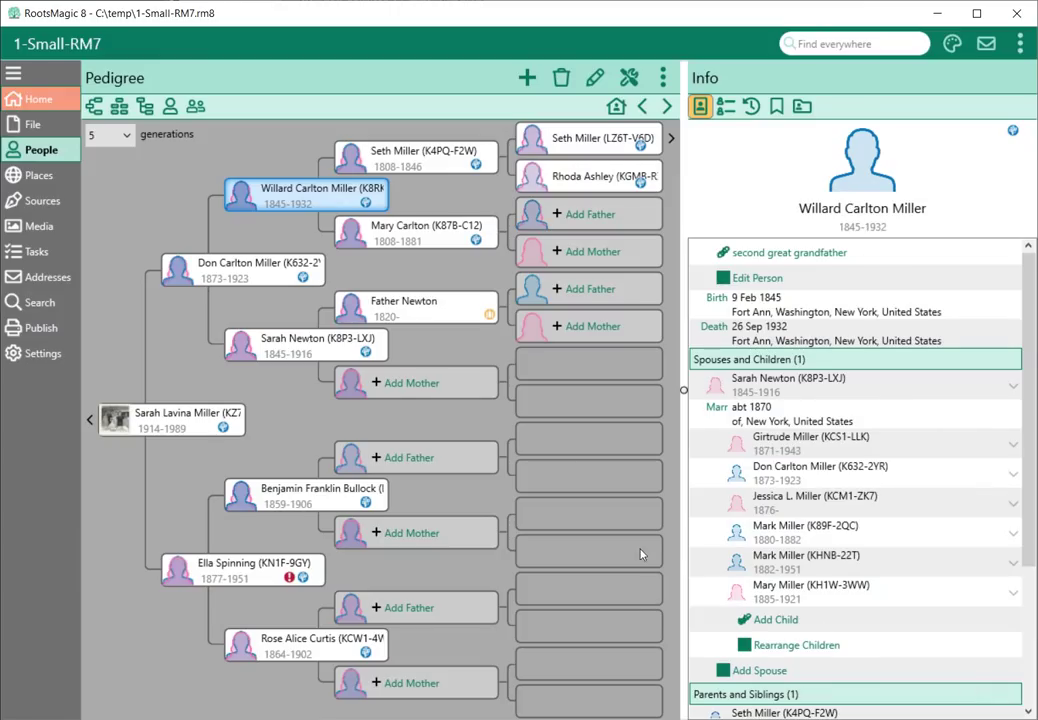
Step: Attach the existing task "My important task" to the place American Fork, Utah, Utah, United States
click(40, 174)
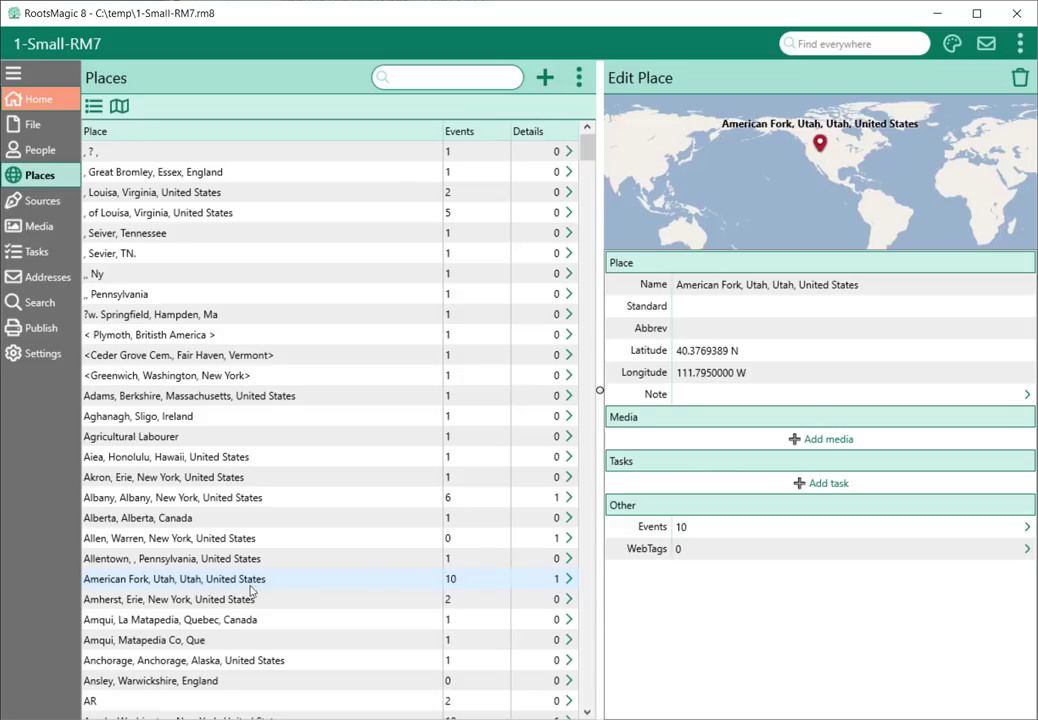
click(828, 483)
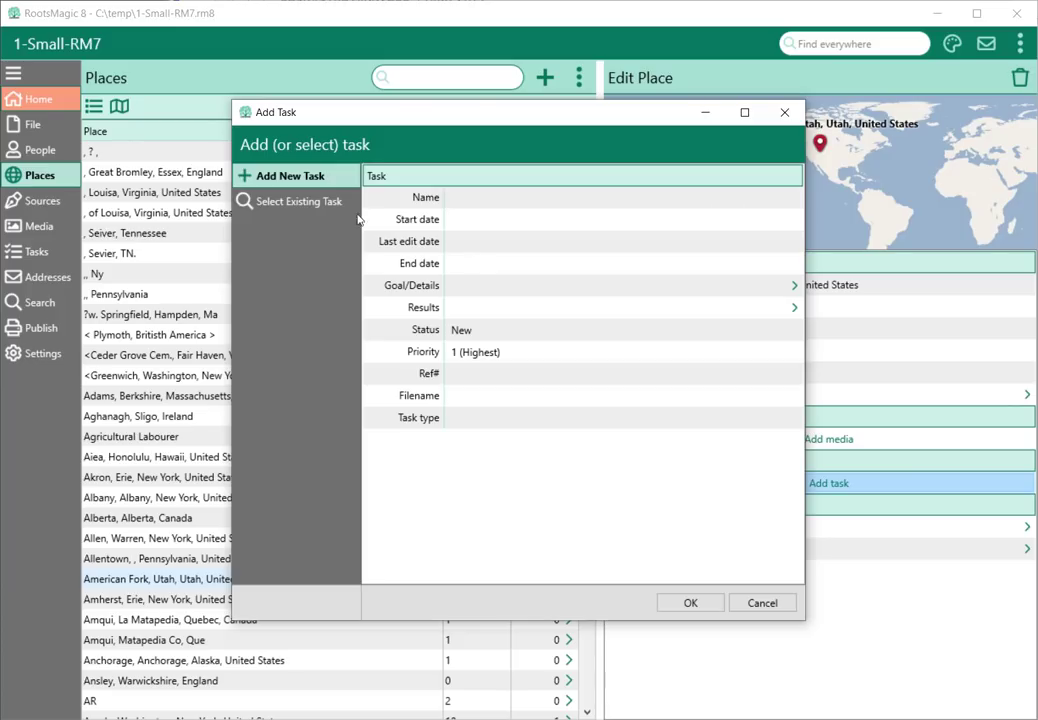
click(300, 201)
scroll(512, 408, down, 10)
scroll(512, 408, down, 5)
click(427, 413)
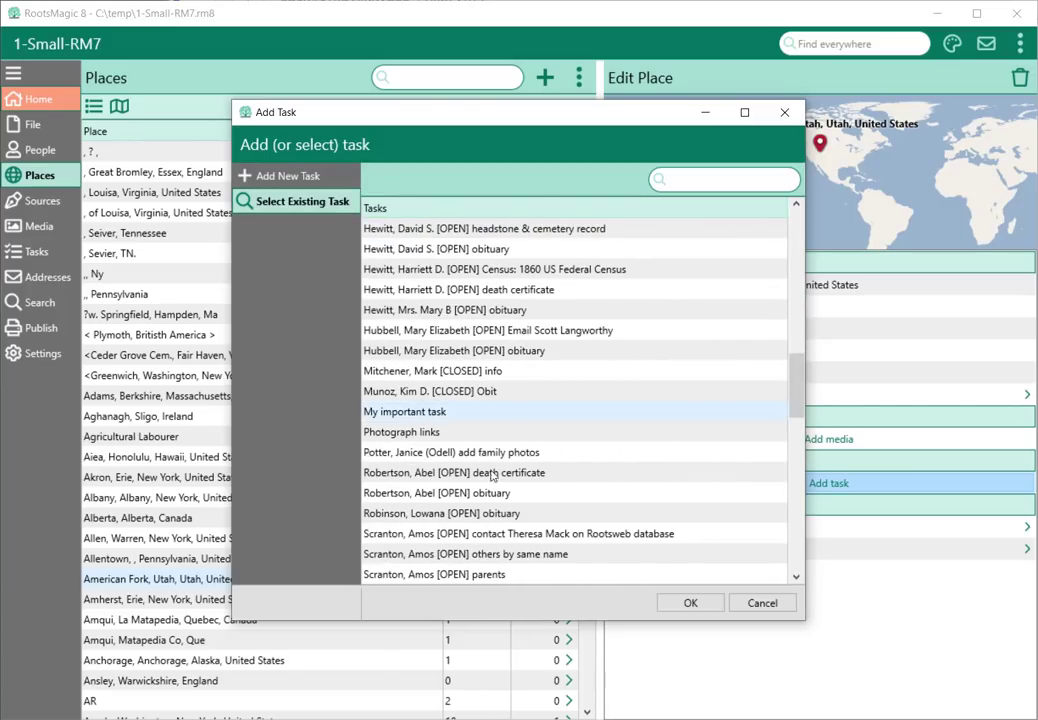
click(689, 603)
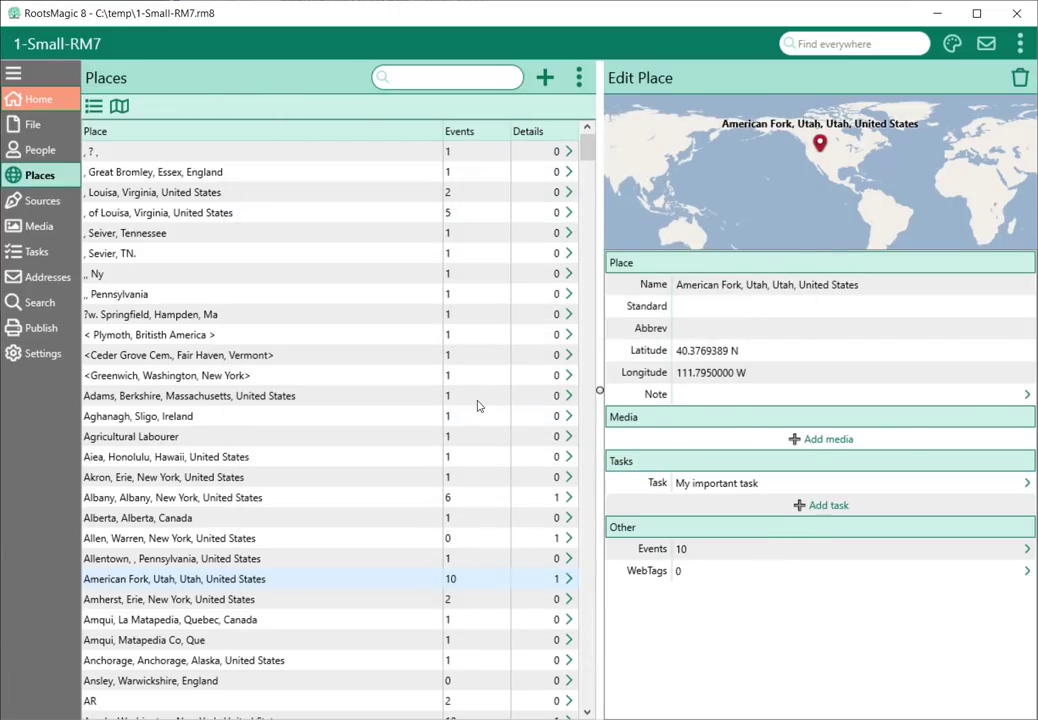
Step: Find "My important task" in the main task list and examine the records that use it
click(40, 255)
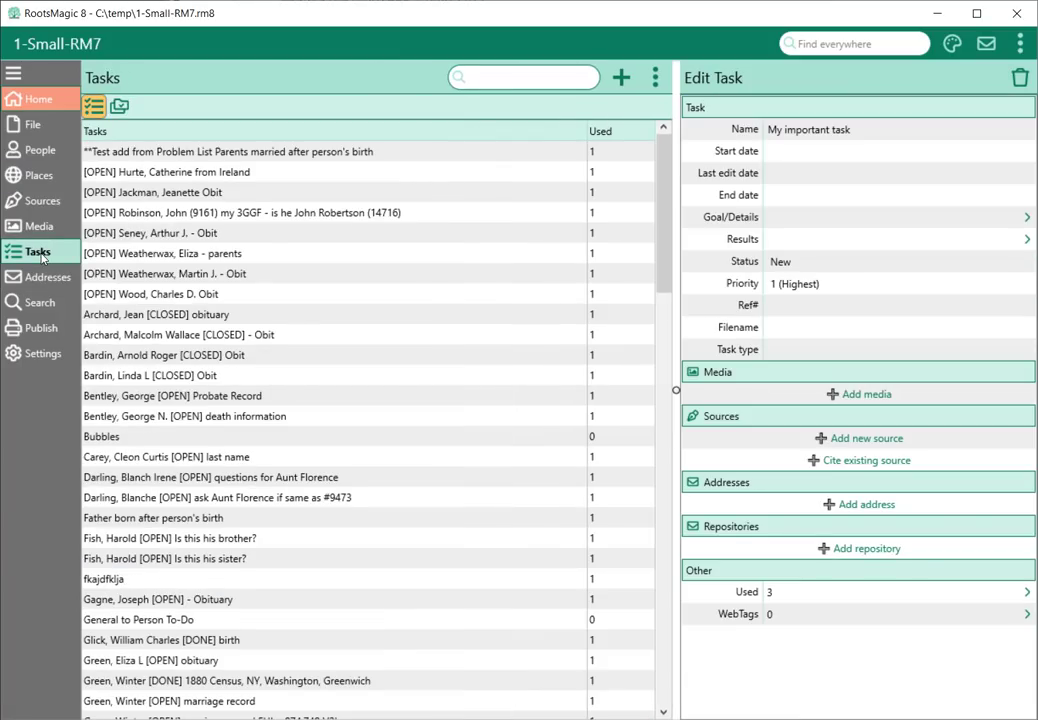
scroll(185, 330, down, 8)
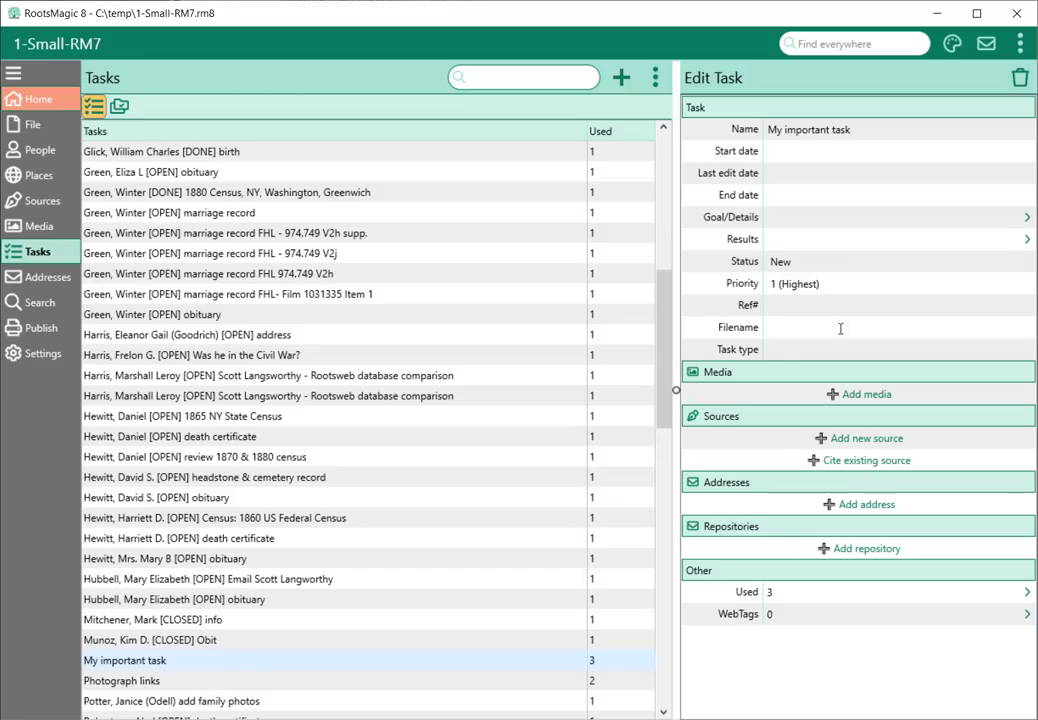
click(785, 596)
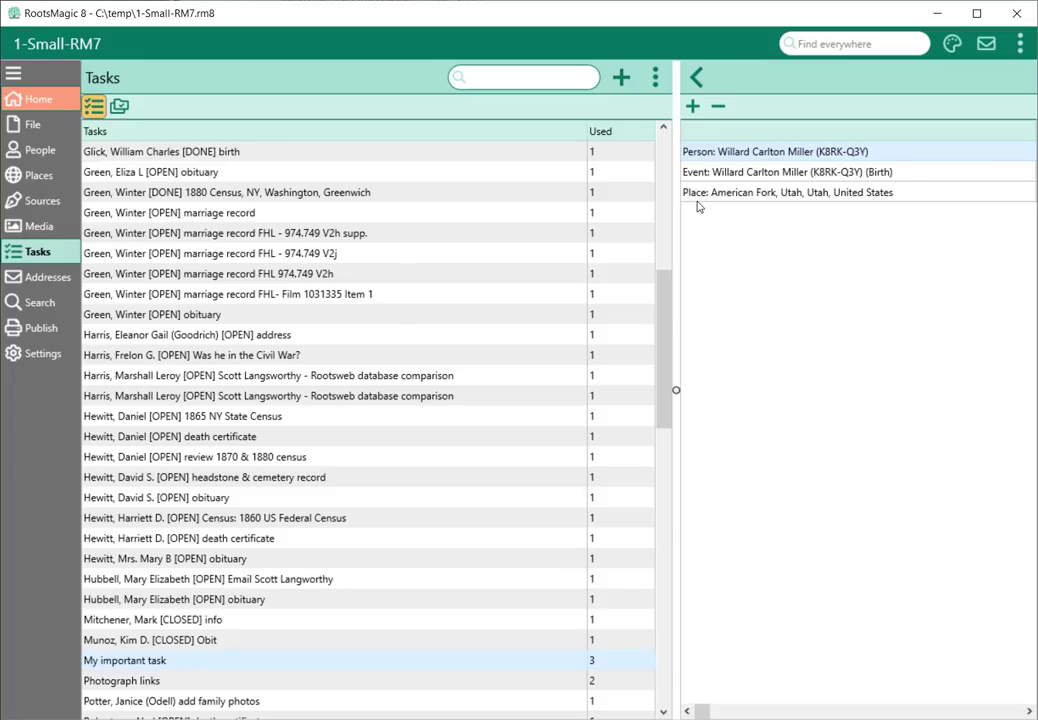
click(697, 79)
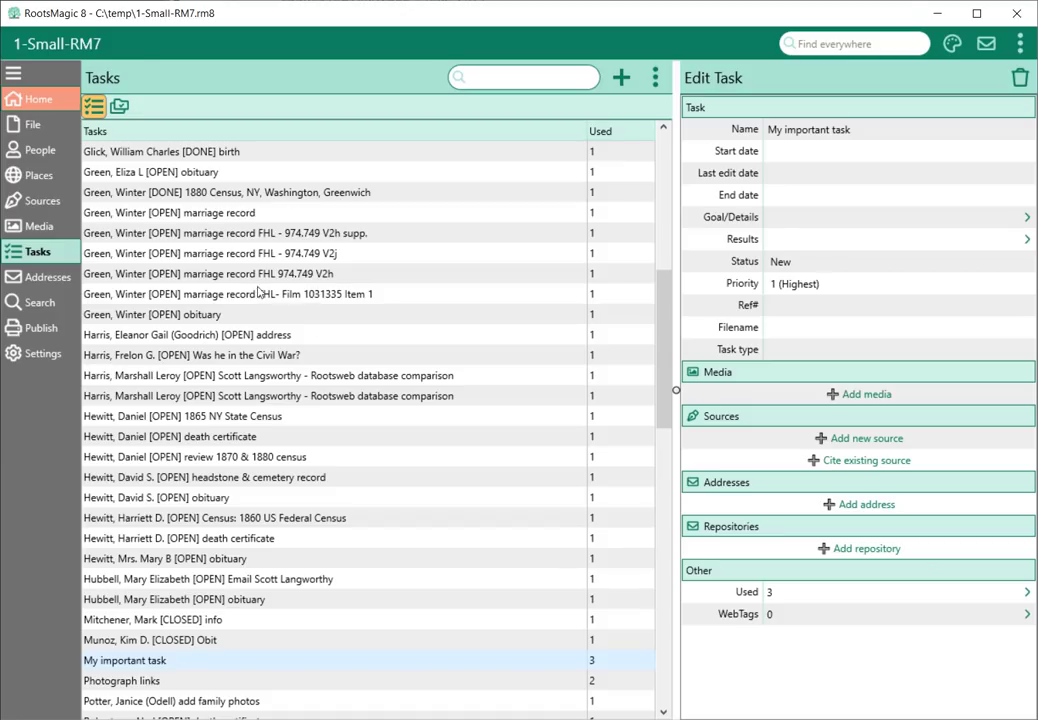
Step: Search the task list for "green" and clear the search
scroll(258, 225, up, 5)
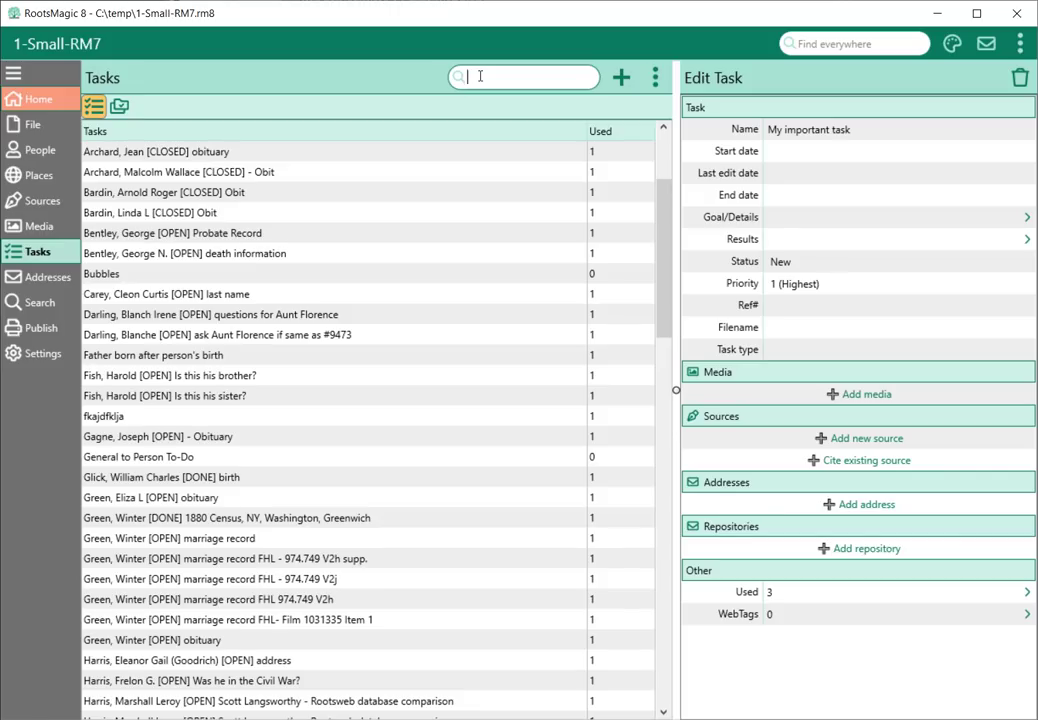
text(green)
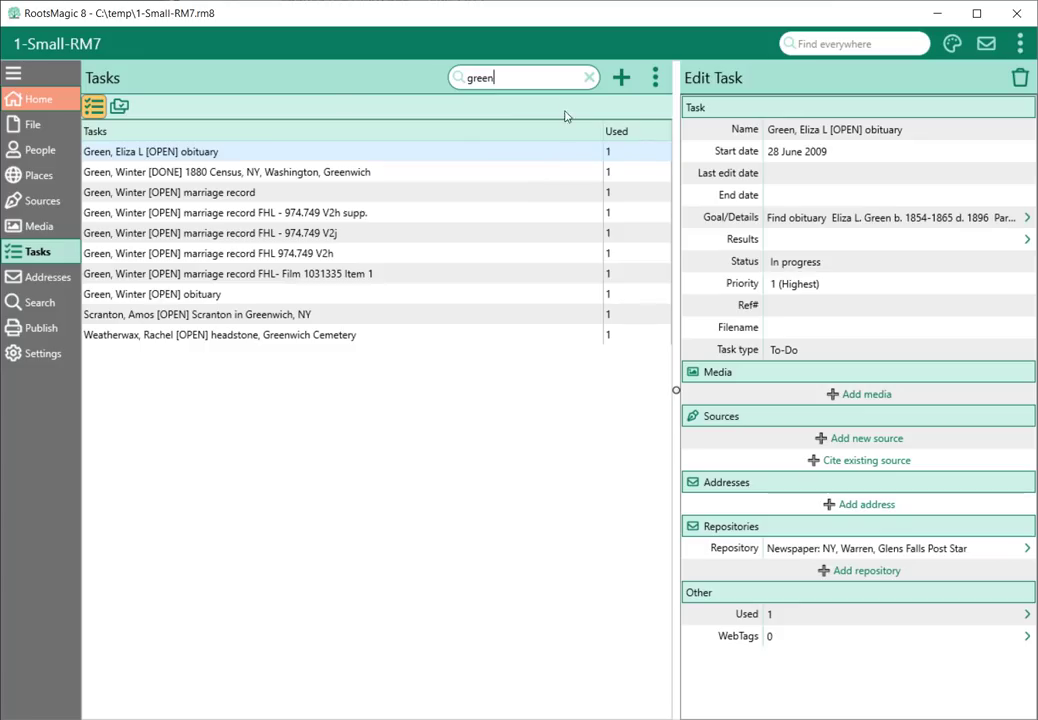
click(589, 78)
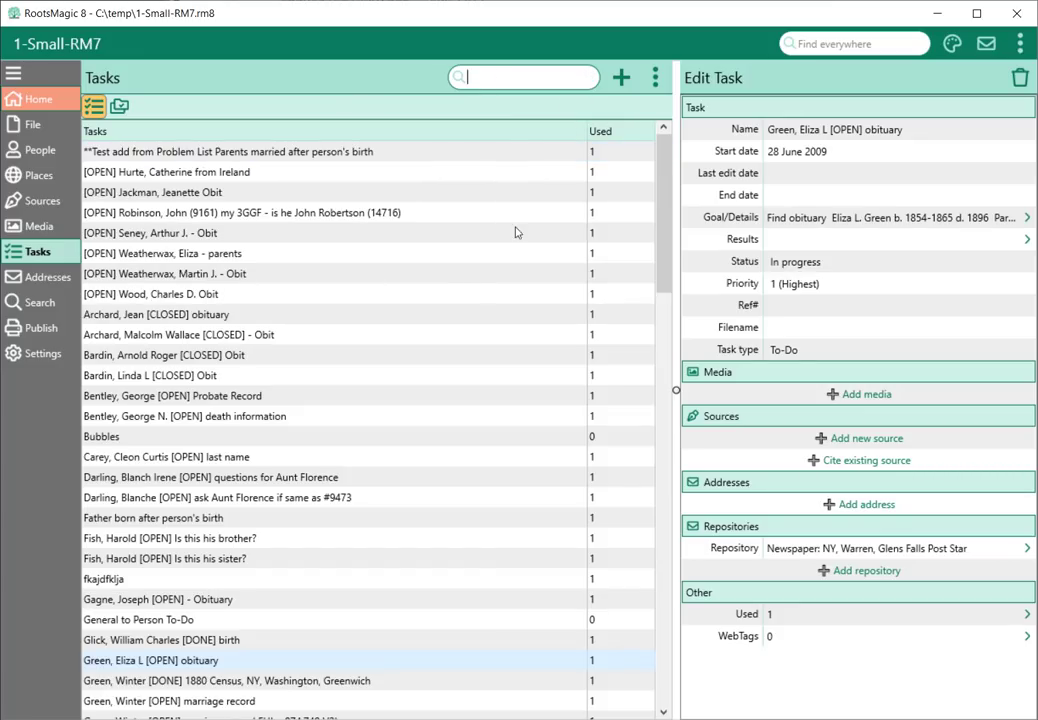
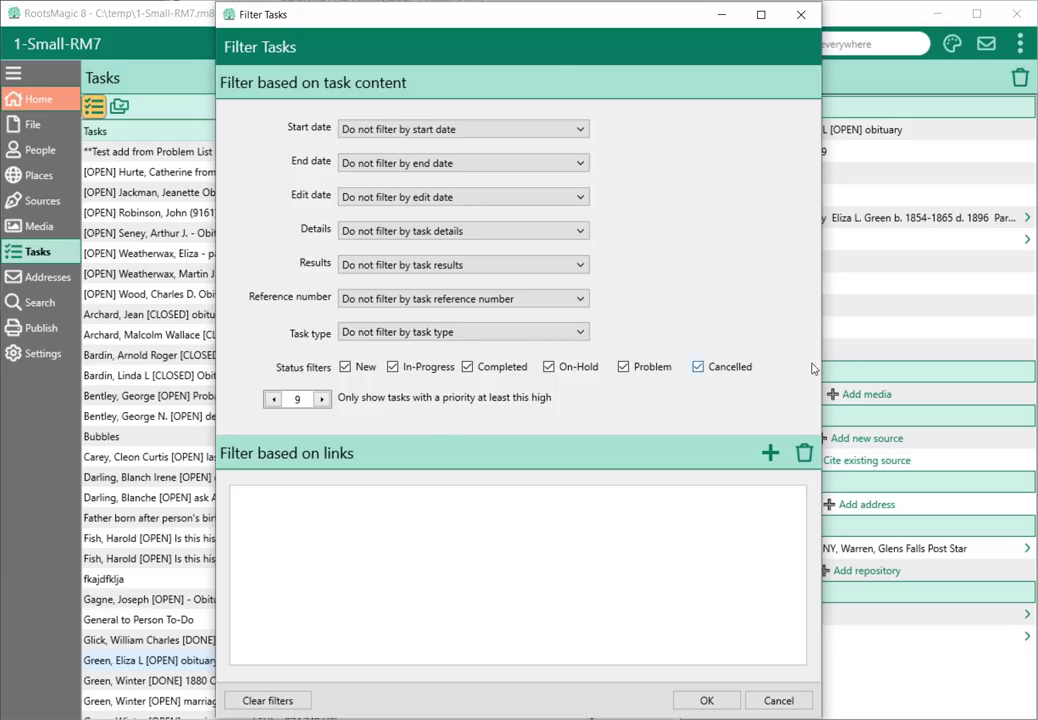
Step: Set the task filter's start date condition to "Only show tasks with a start date of:" with an empty date range
drag(678, 25, 583, 22)
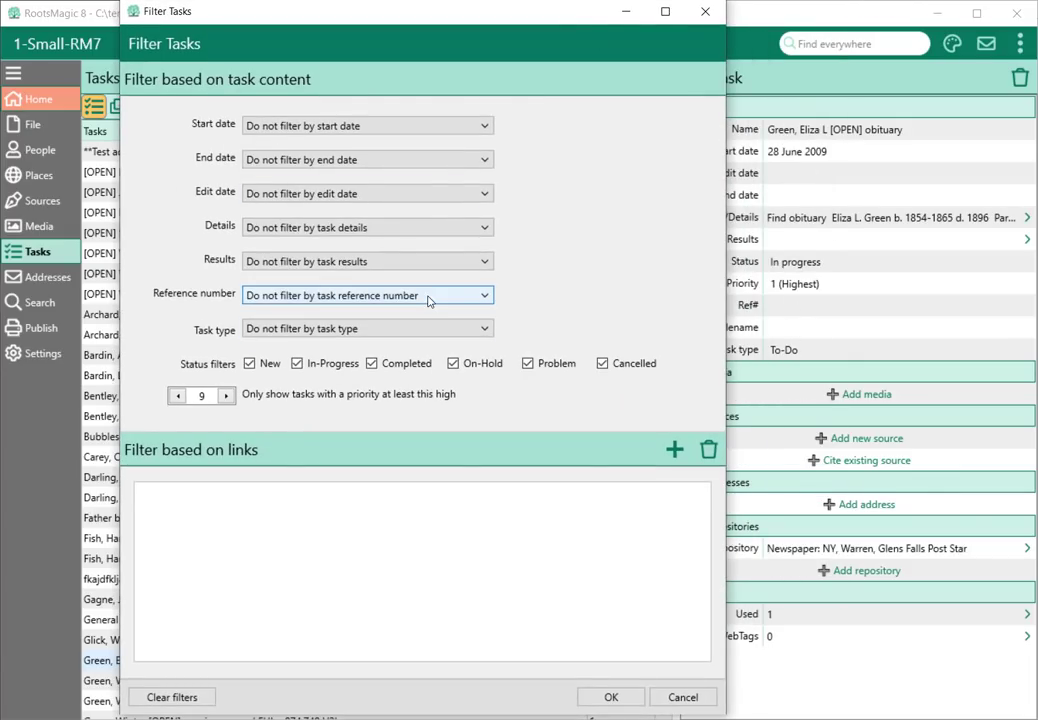
click(365, 133)
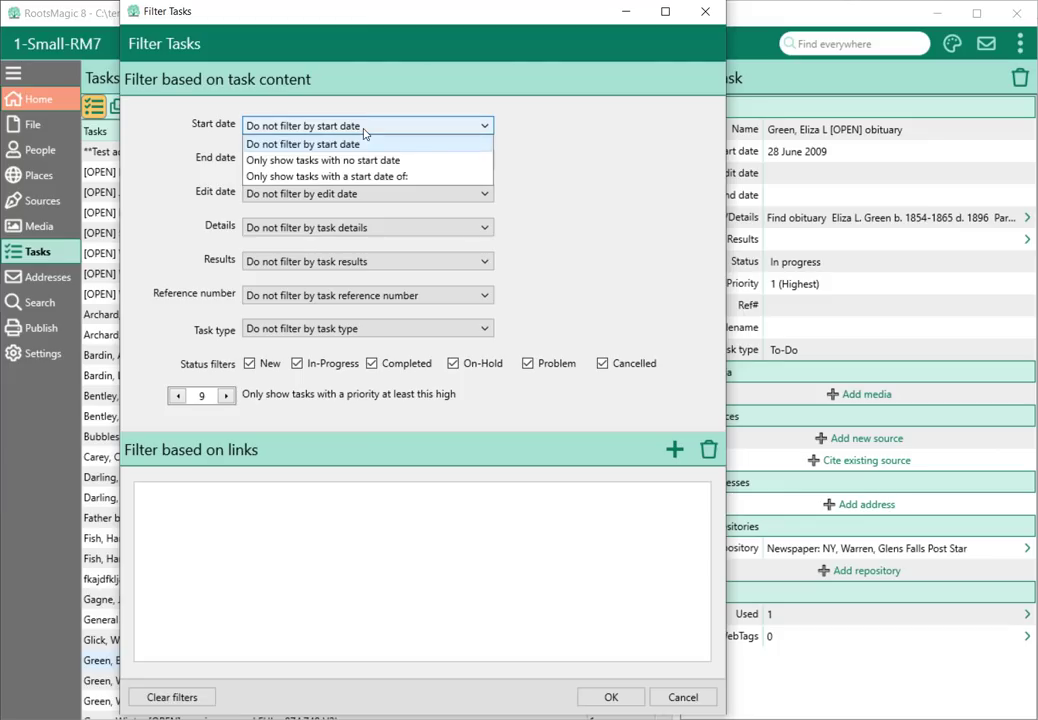
click(325, 180)
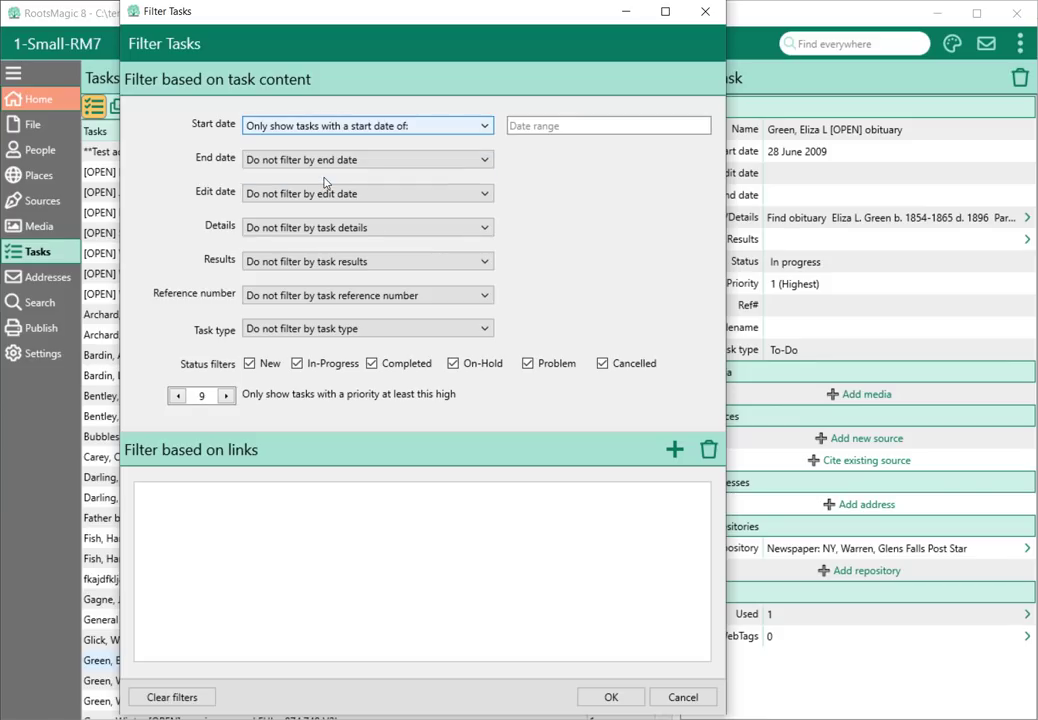
click(510, 127)
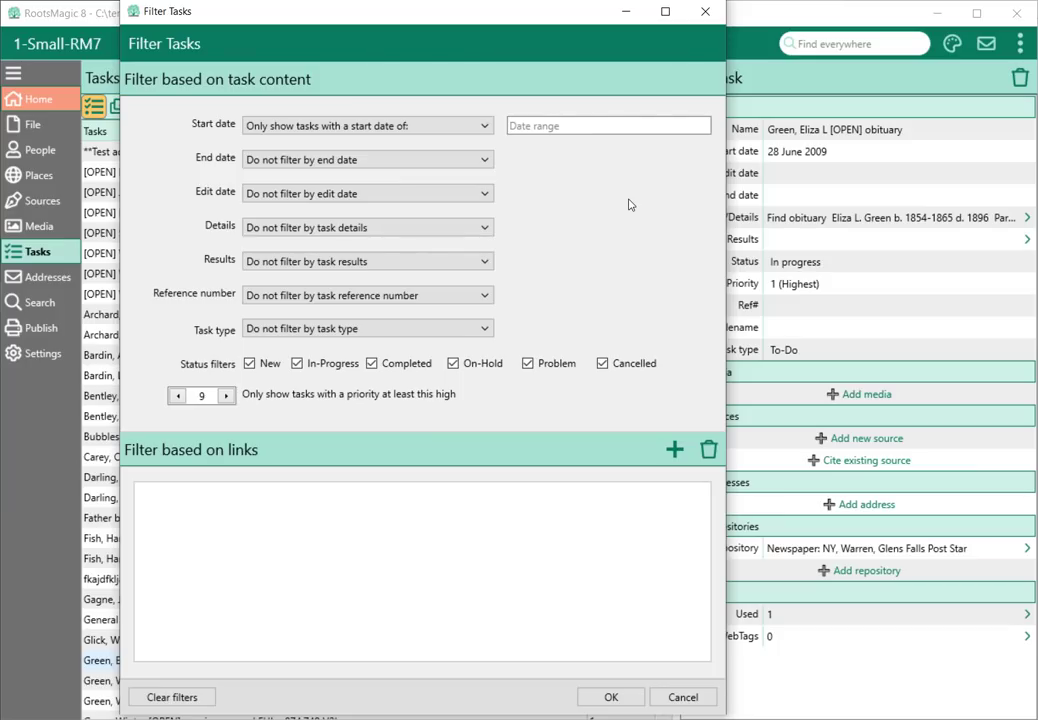
key(Tab)
click(365, 127)
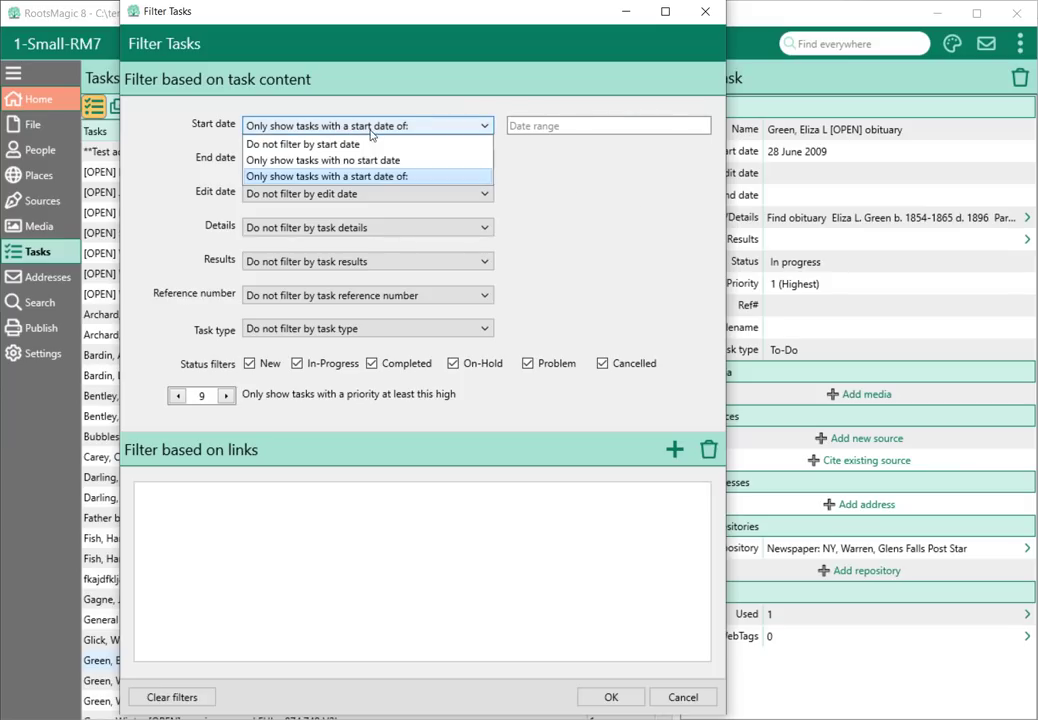
key(Escape)
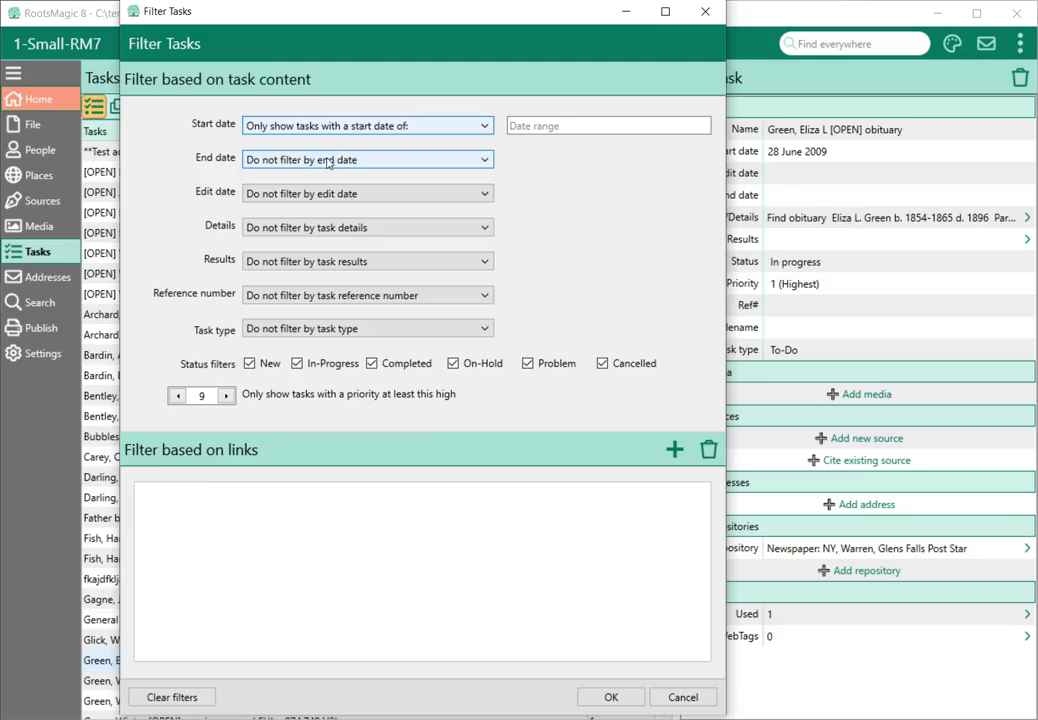
Step: Examine the choices of the End date and Edit date filters without changing them
click(331, 160)
click(330, 163)
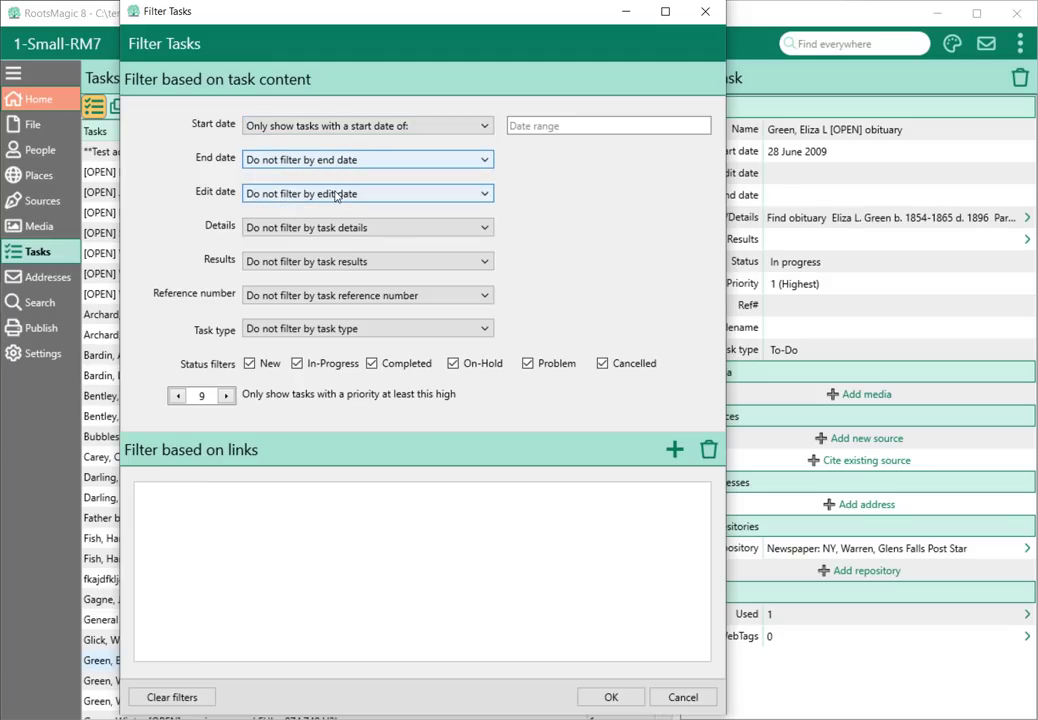
click(336, 195)
click(336, 195)
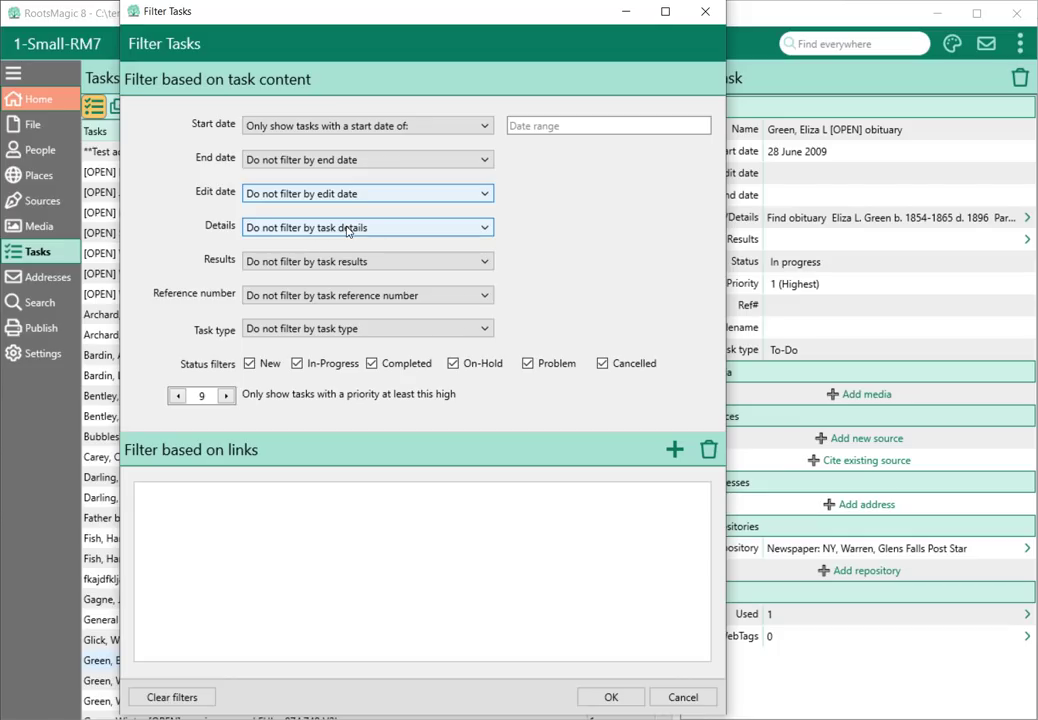
Step: Try the Details filter conditions for details that equal or contain a text, and return it to "Do not filter by task details"
click(347, 229)
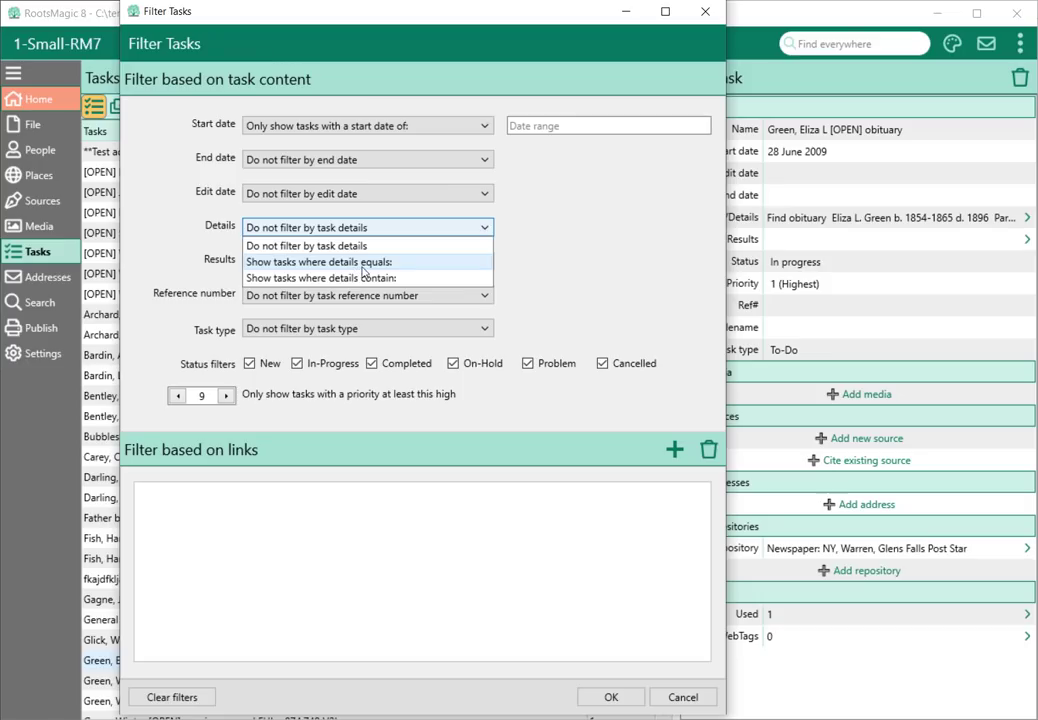
click(353, 268)
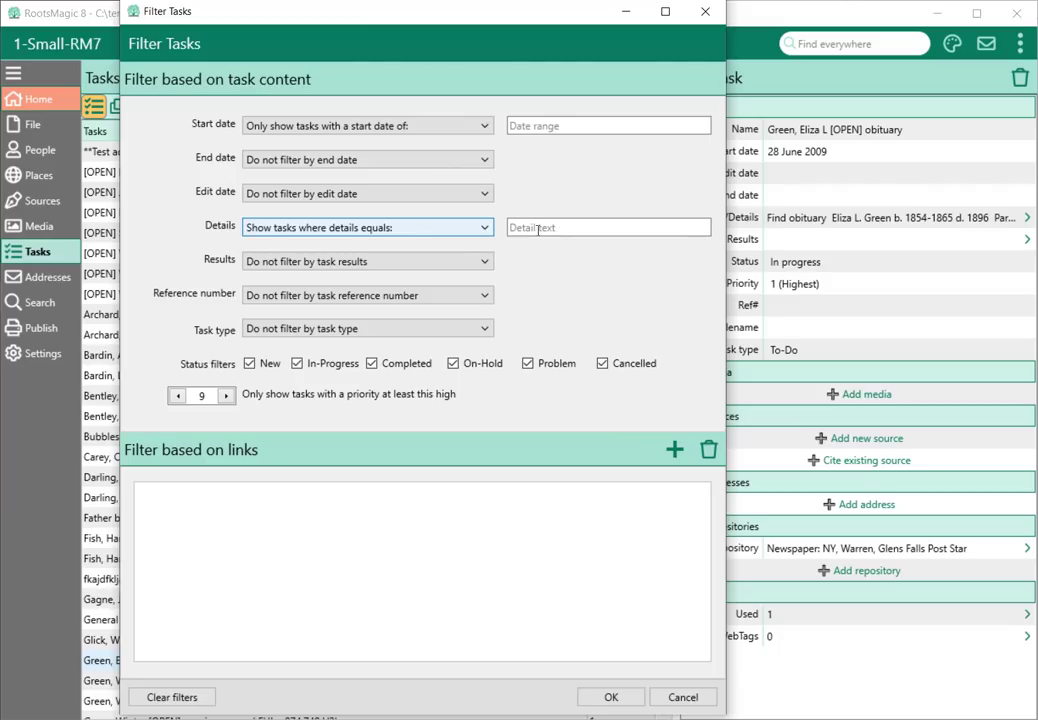
click(478, 232)
click(422, 280)
click(532, 230)
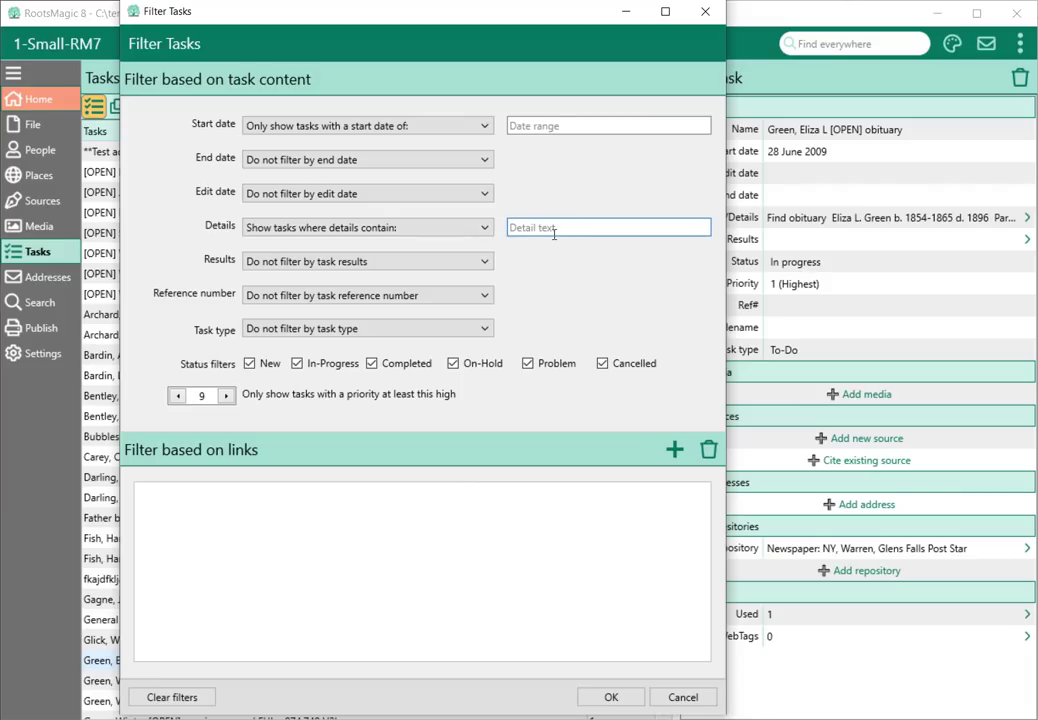
click(476, 233)
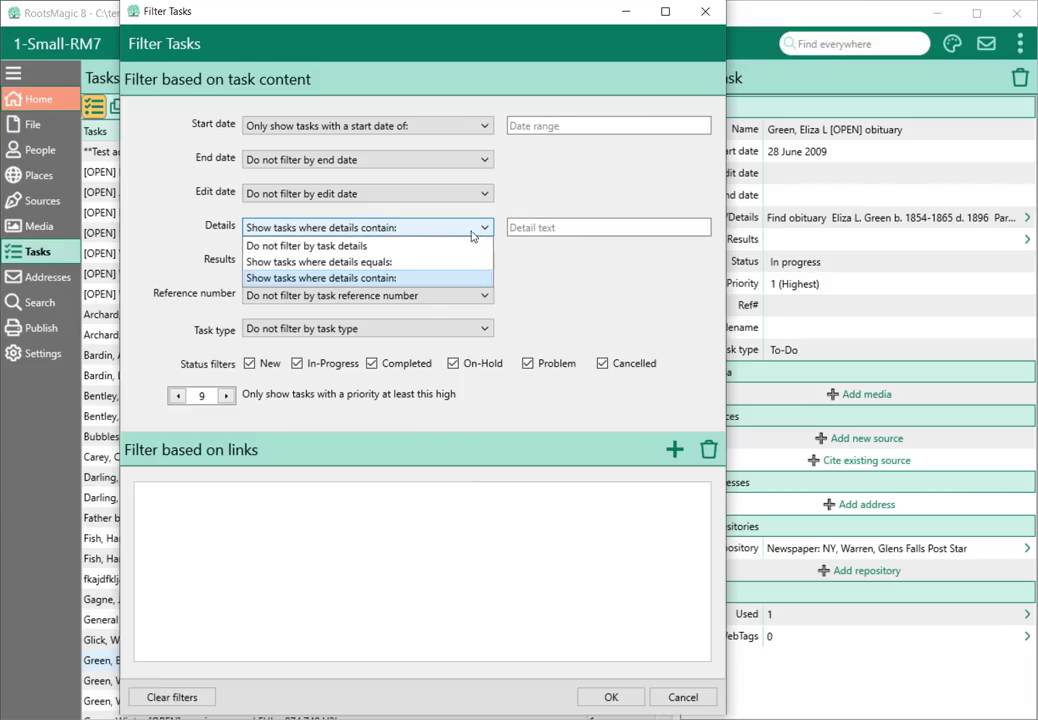
click(463, 247)
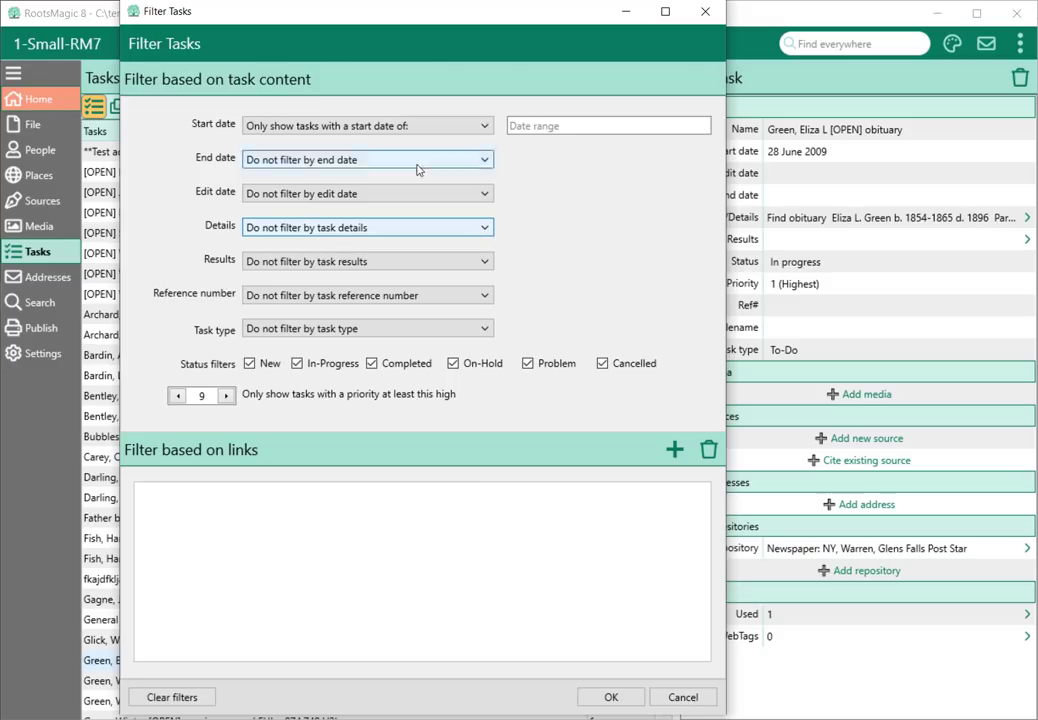
Step: Reset the start date condition to "Do not filter by start date" and examine the Results and Task type filter choices
click(392, 126)
click(391, 145)
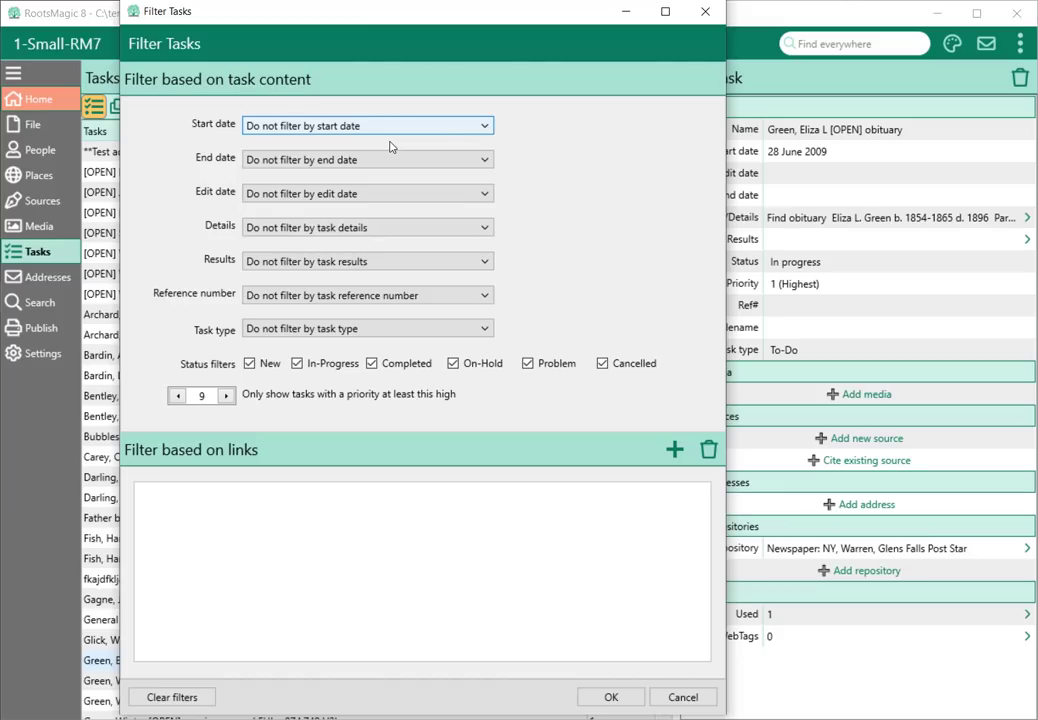
click(341, 263)
click(336, 263)
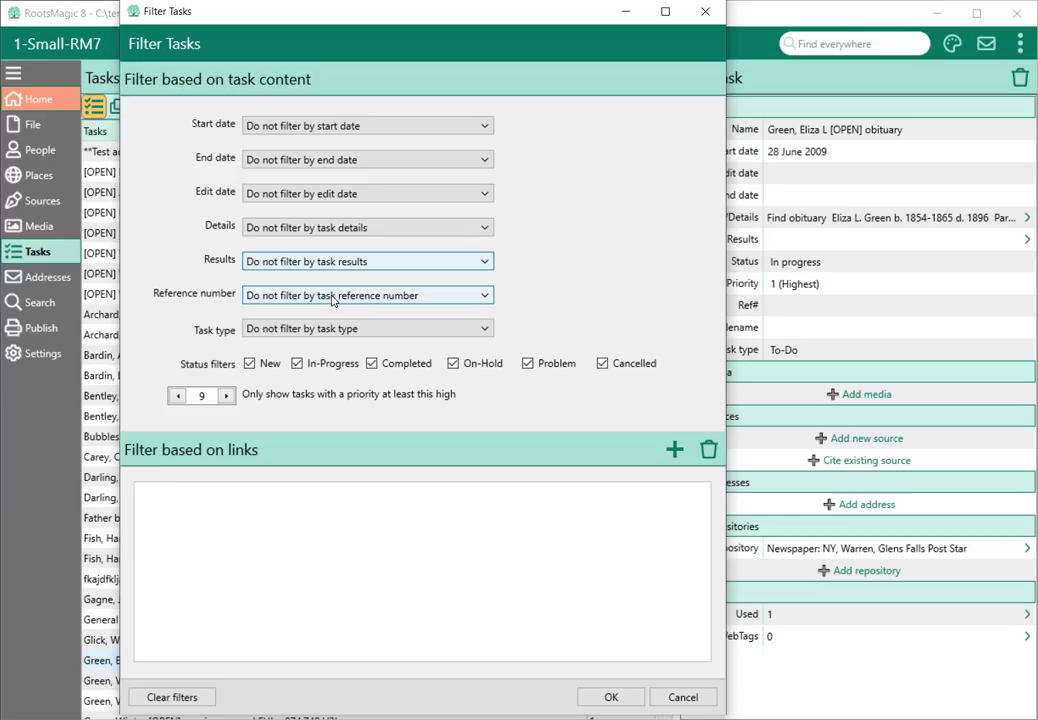
click(328, 330)
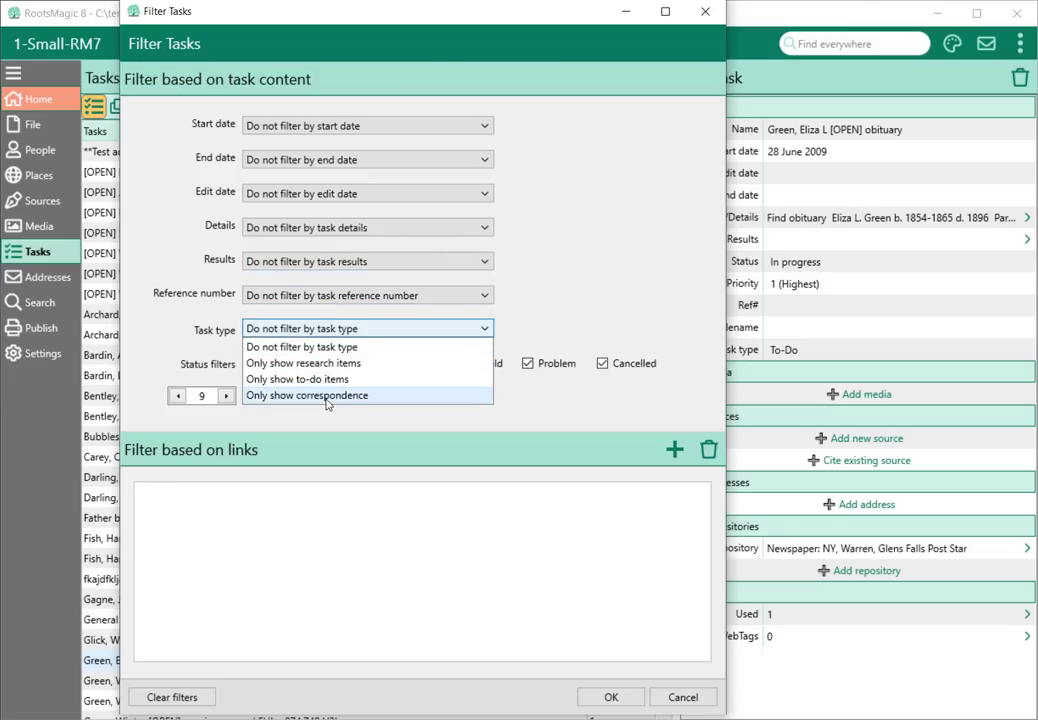
click(336, 346)
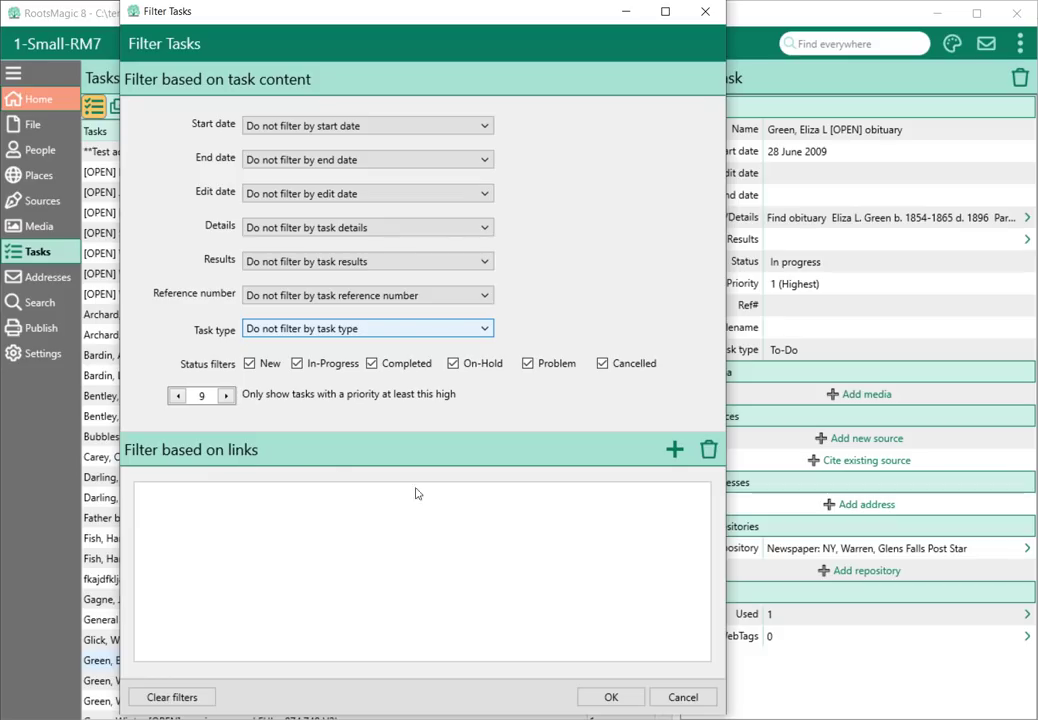
Step: Filter the task list by a link to the first person matching the surname and given name, and clear the filter
click(675, 451)
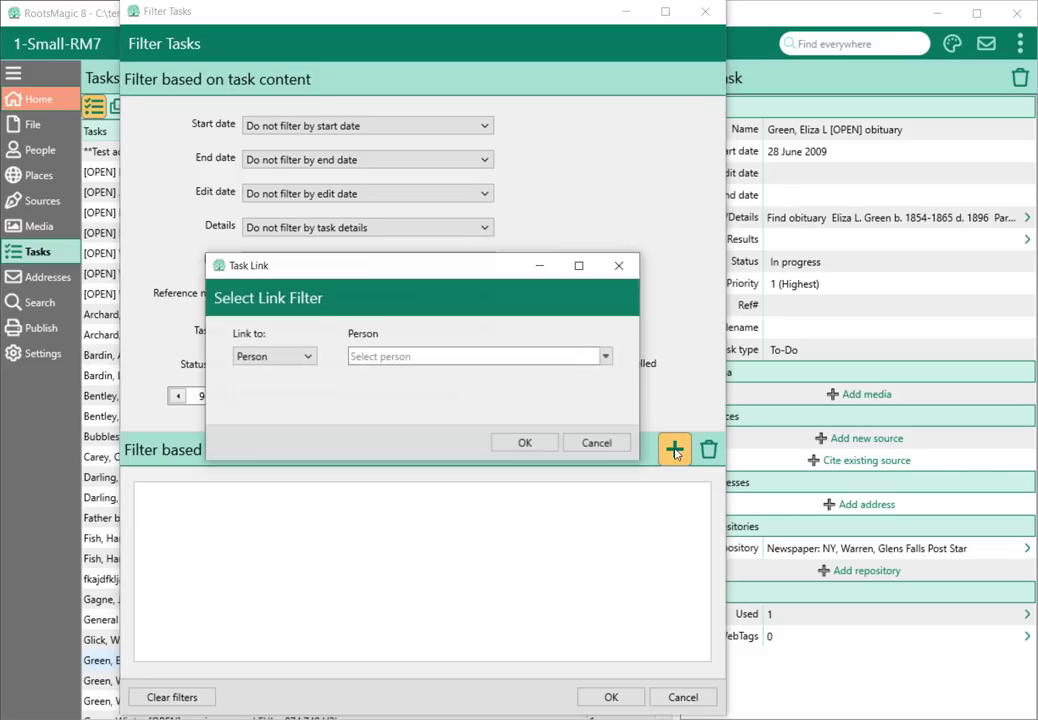
click(250, 358)
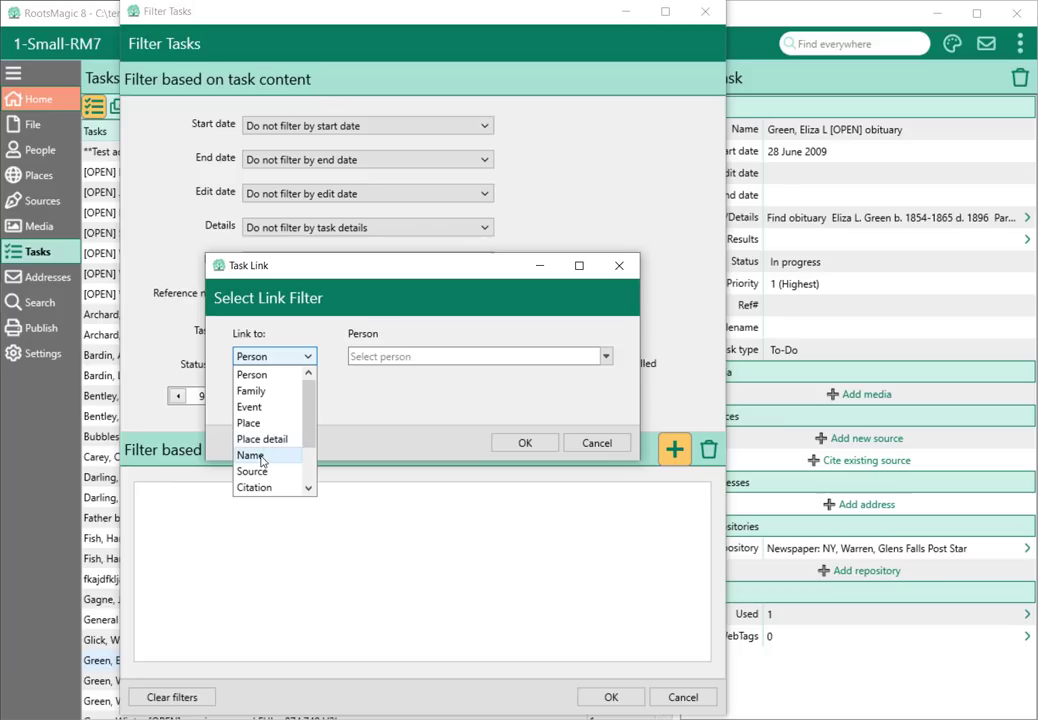
drag(306, 440, 306, 481)
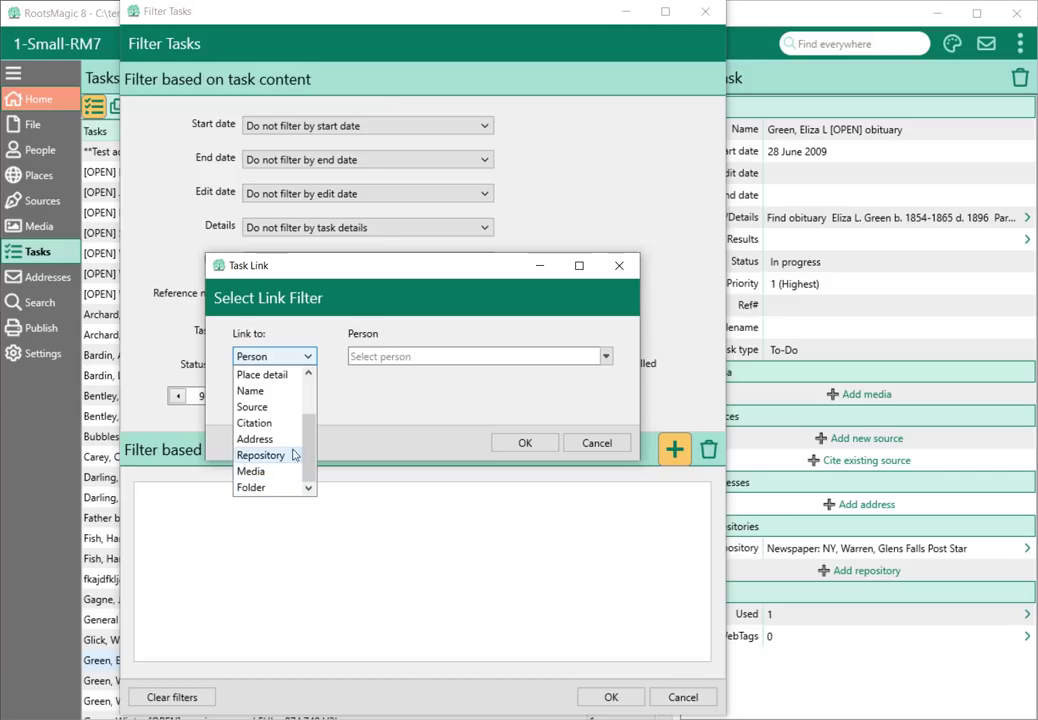
click(280, 362)
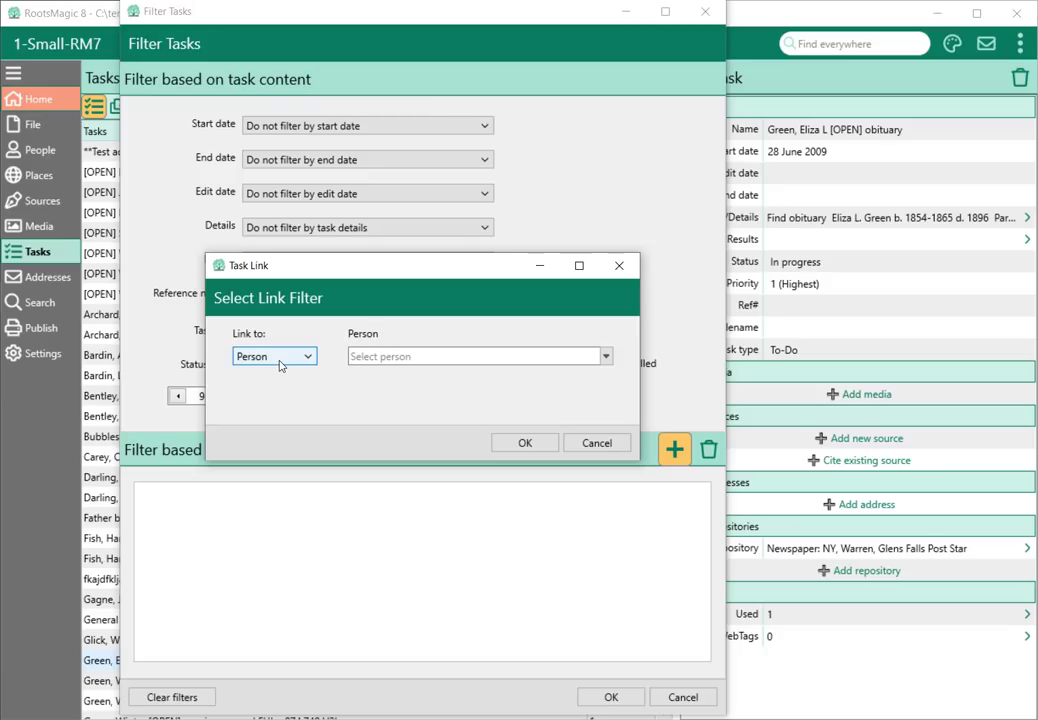
click(378, 356)
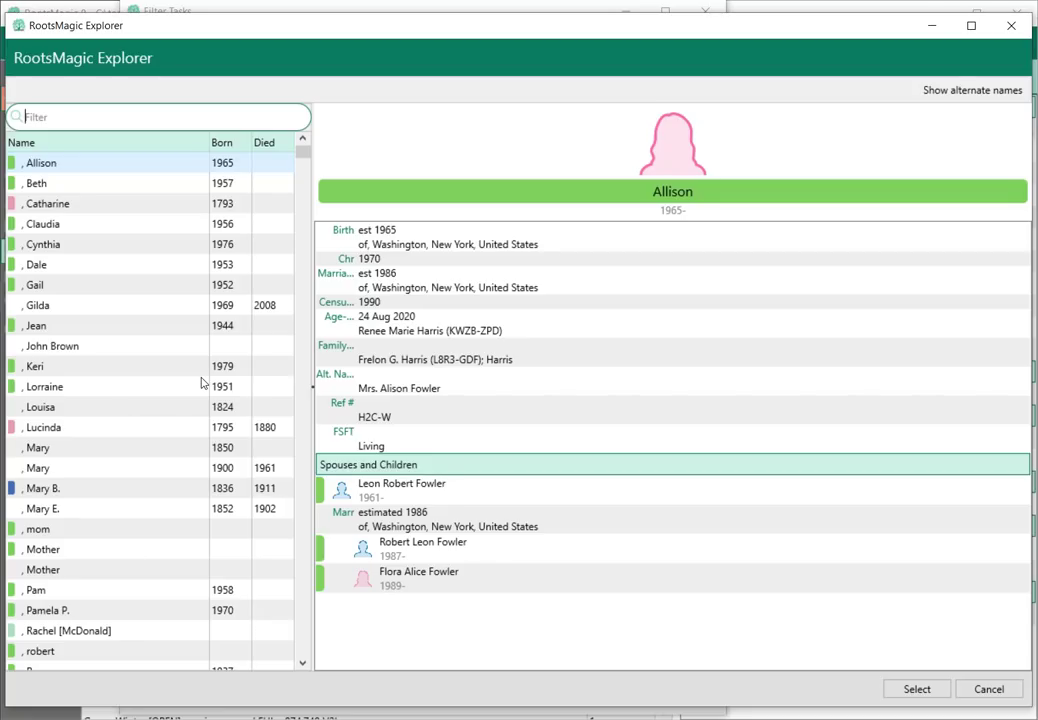
text(miller,willard)
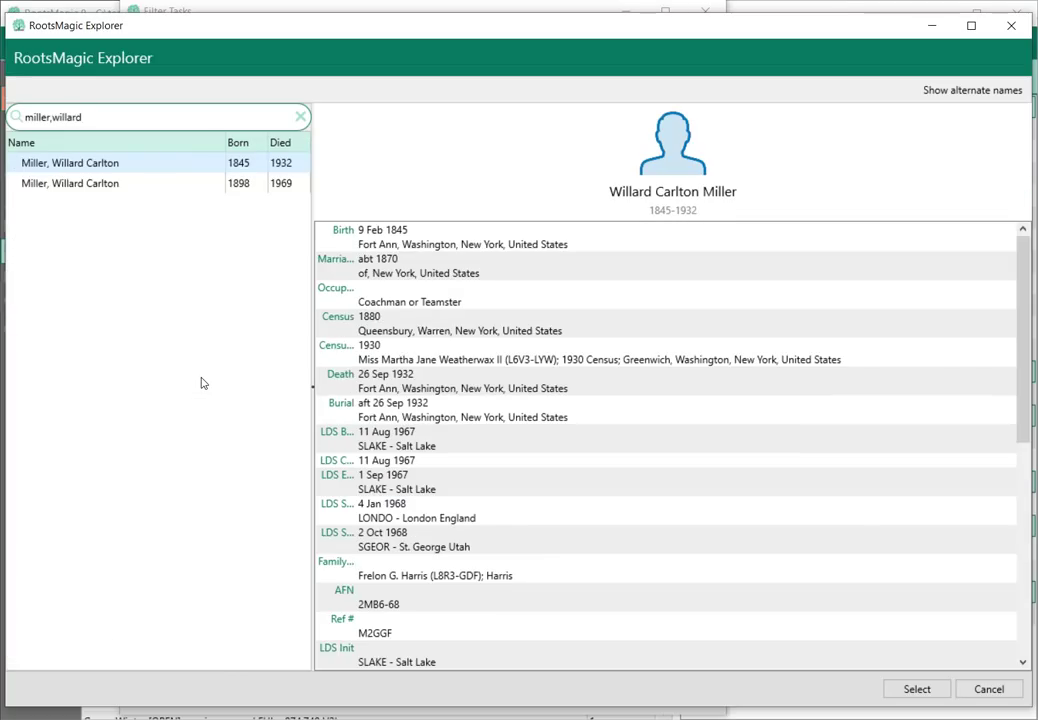
click(916, 689)
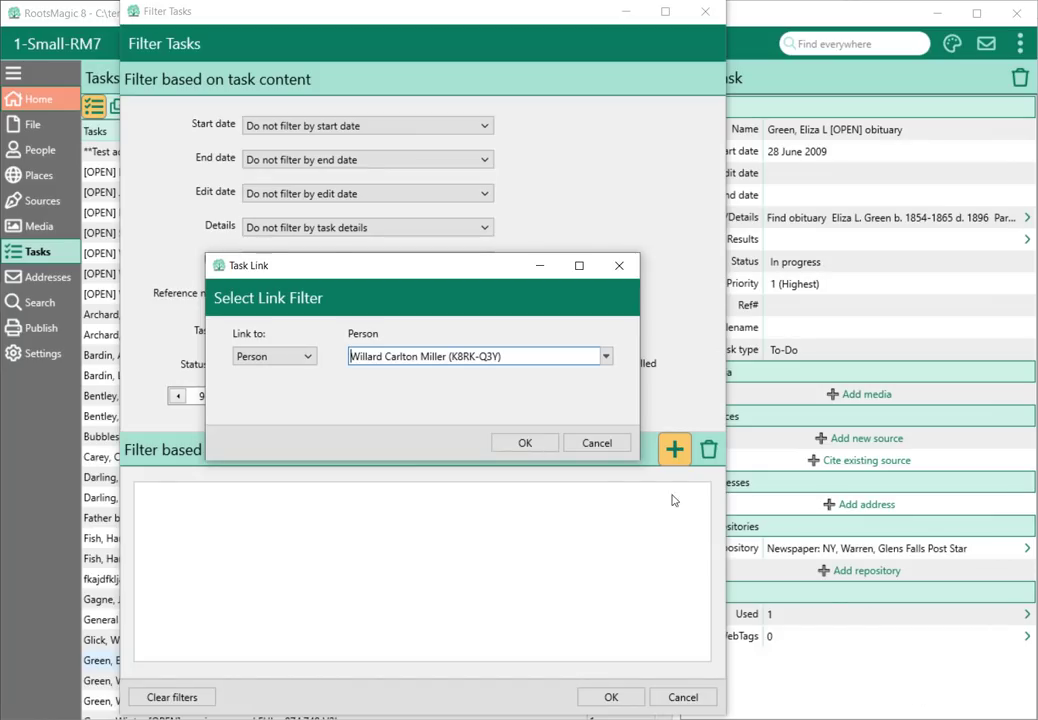
click(535, 446)
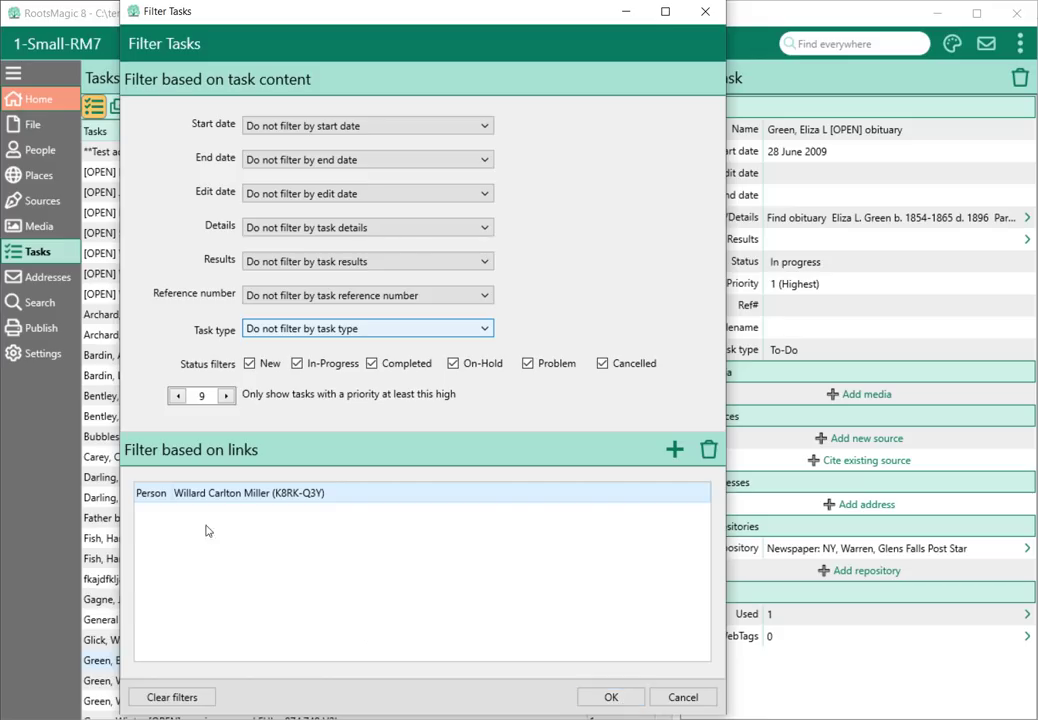
click(611, 699)
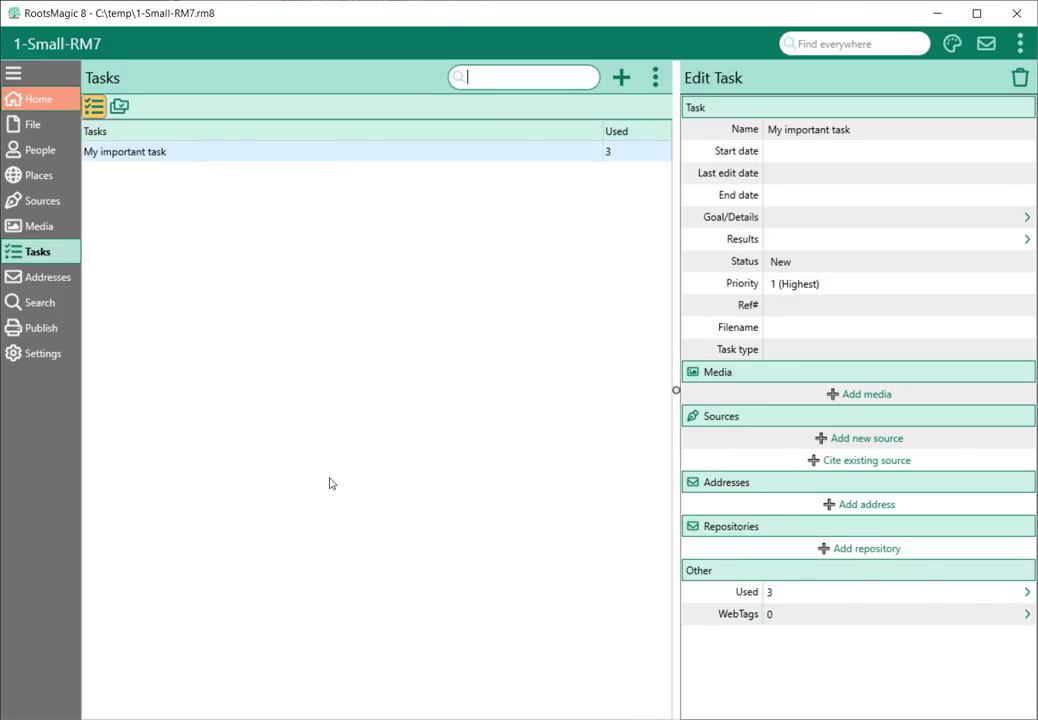
click(655, 77)
click(626, 172)
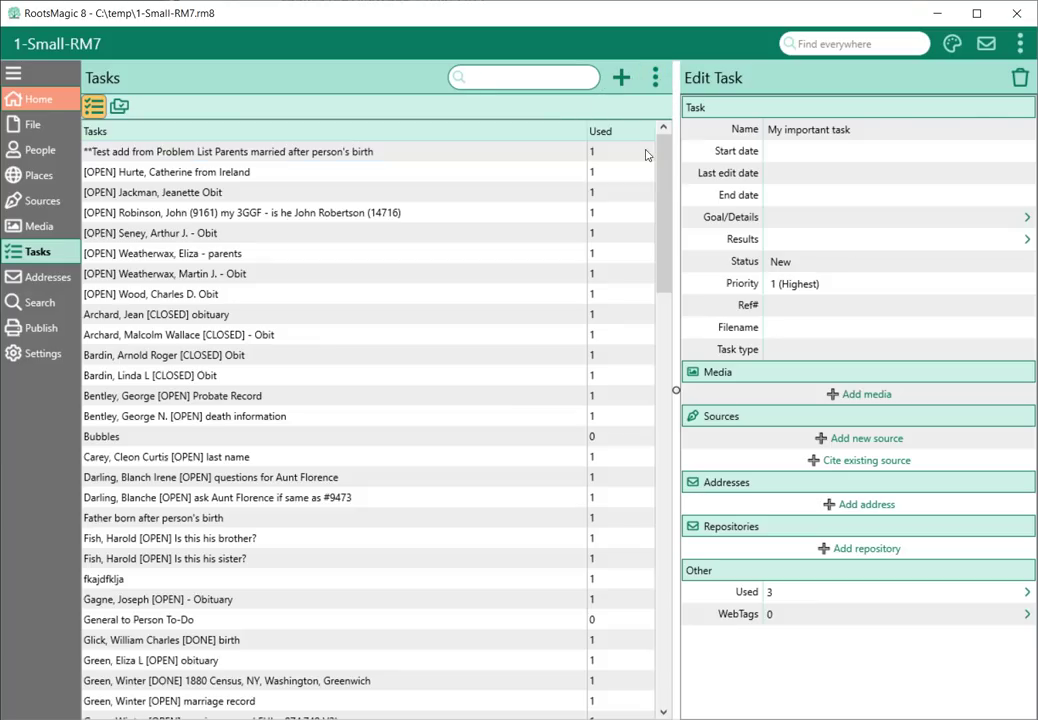
Step: Examine the record types available for a task link filter, and leave the task filter without applying anything
click(655, 77)
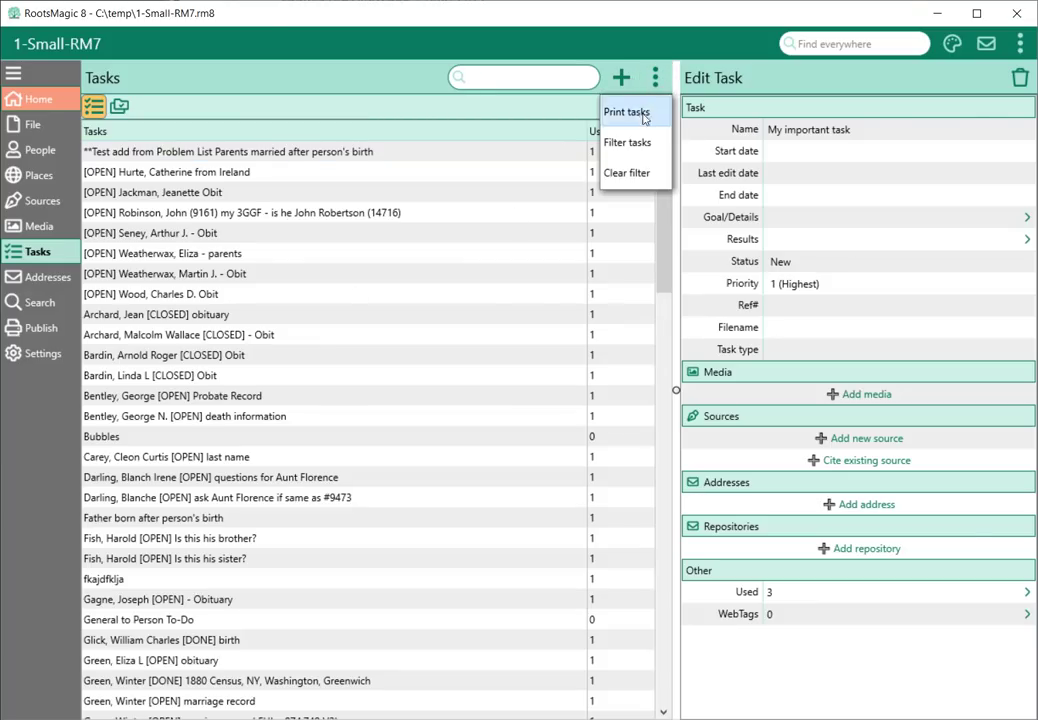
click(642, 148)
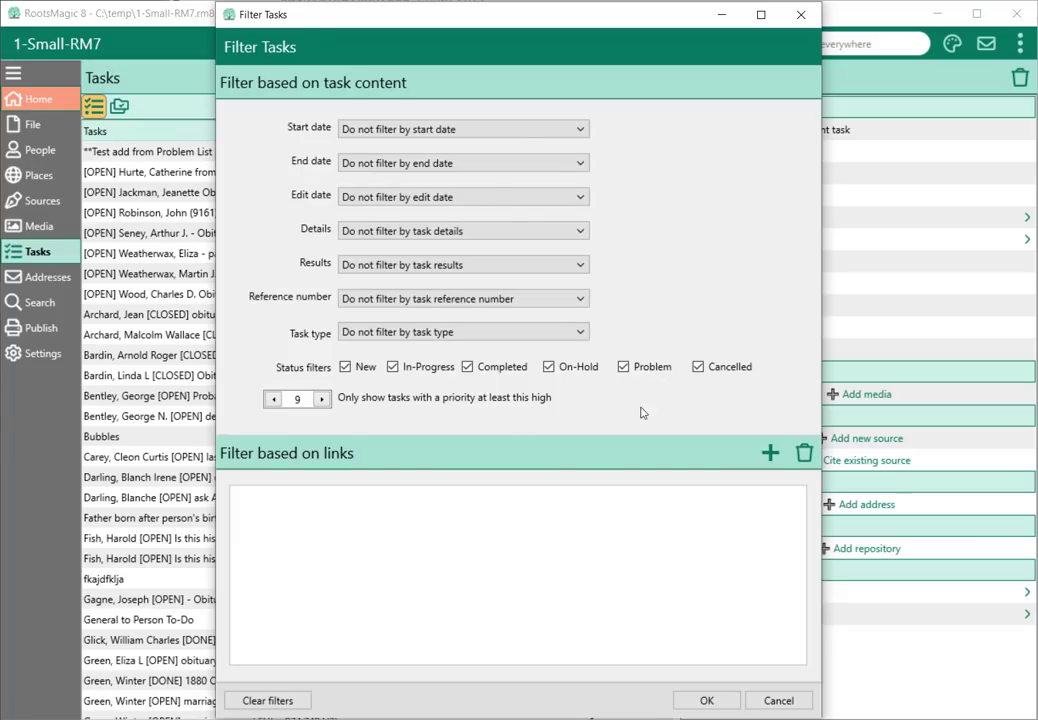
click(770, 453)
click(345, 366)
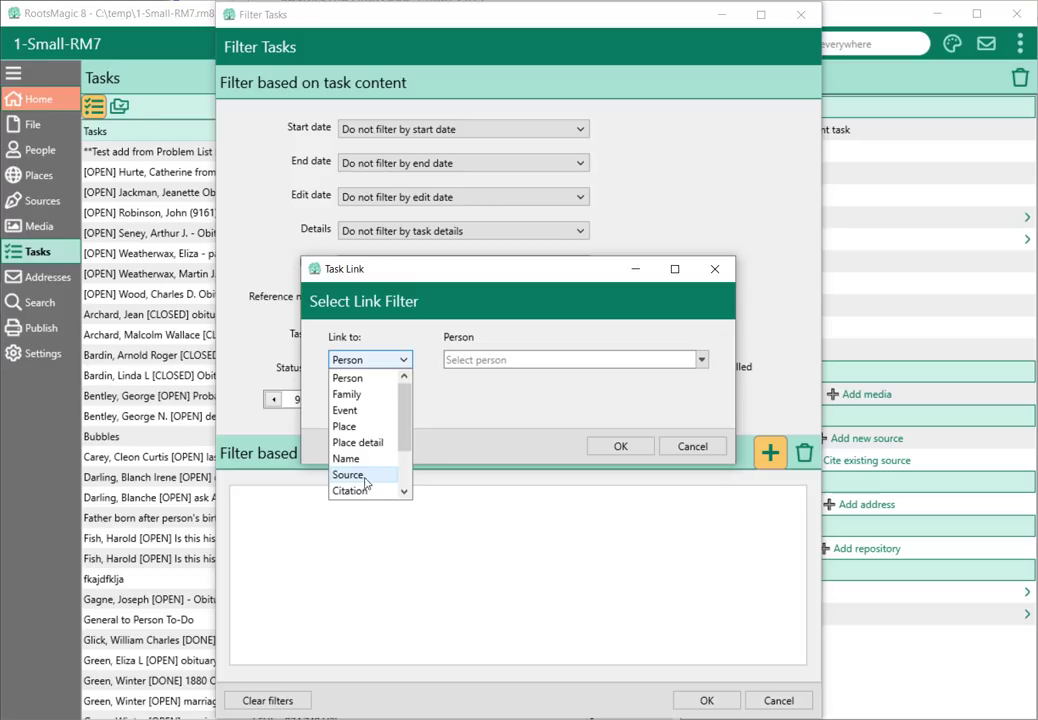
scroll(365, 484, down, 4)
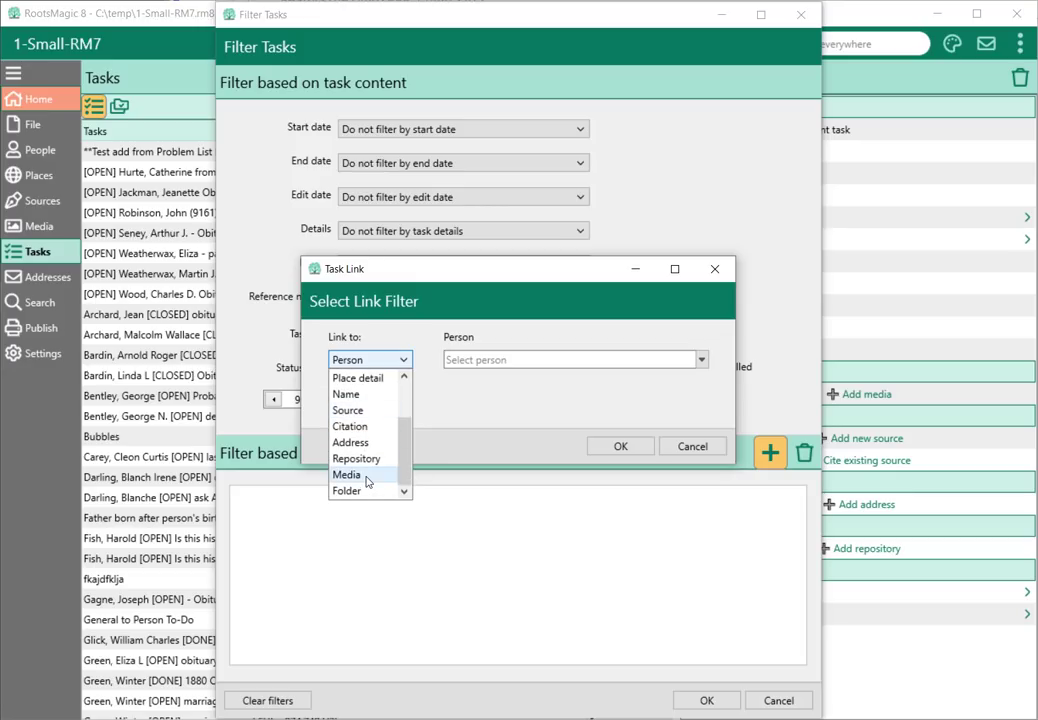
drag(410, 440, 406, 357)
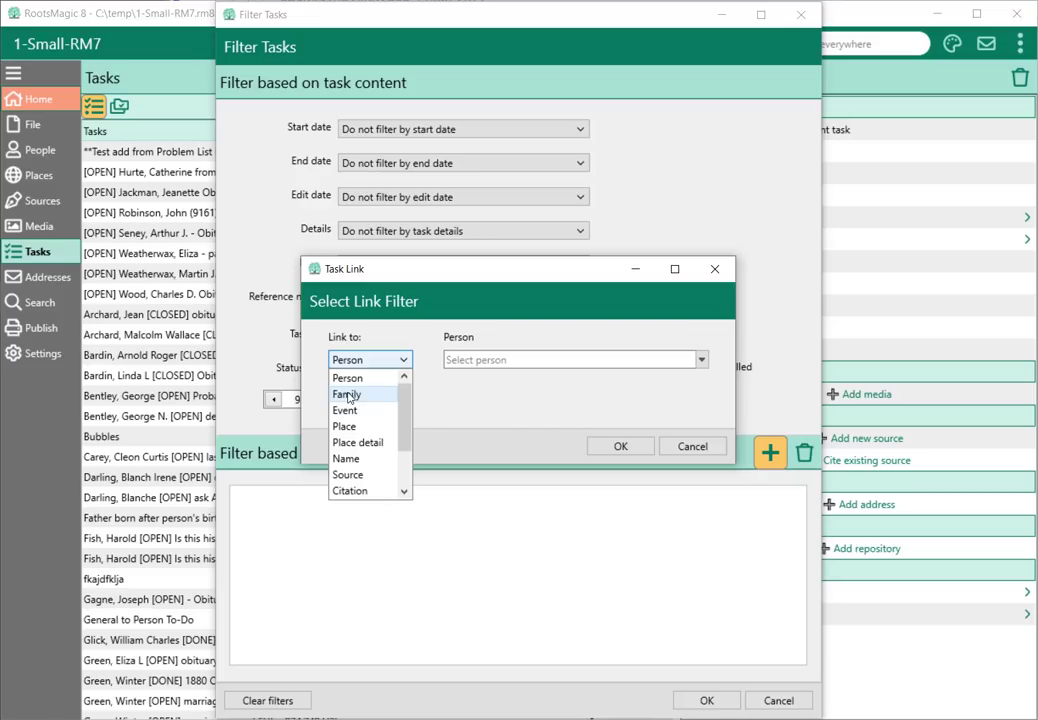
click(437, 291)
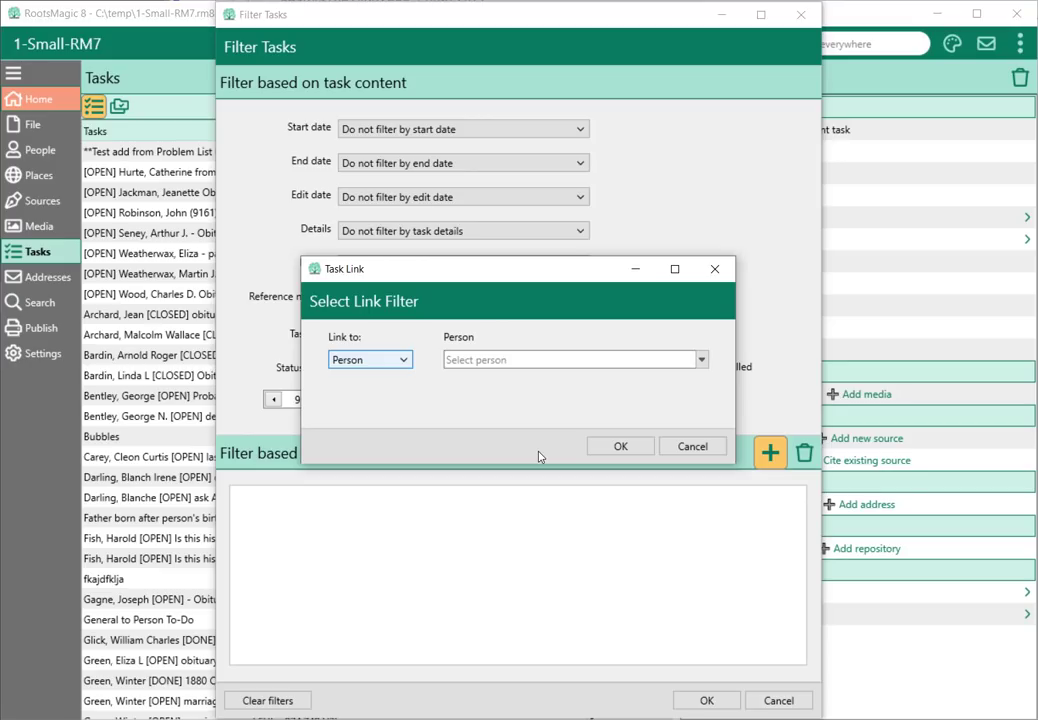
click(688, 446)
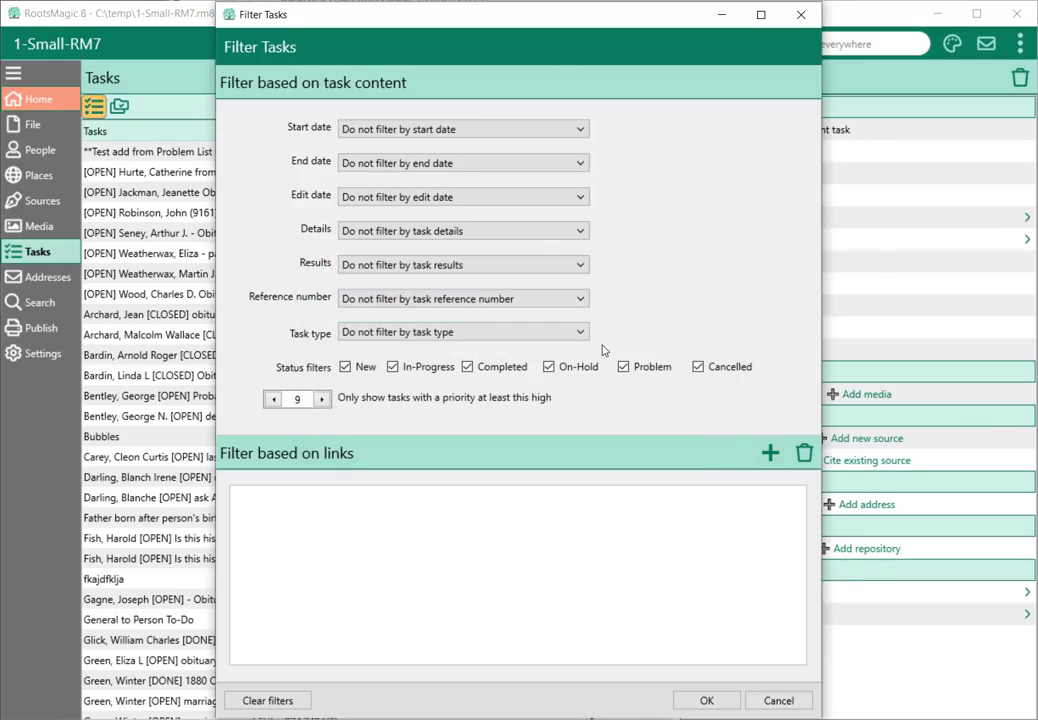
click(777, 700)
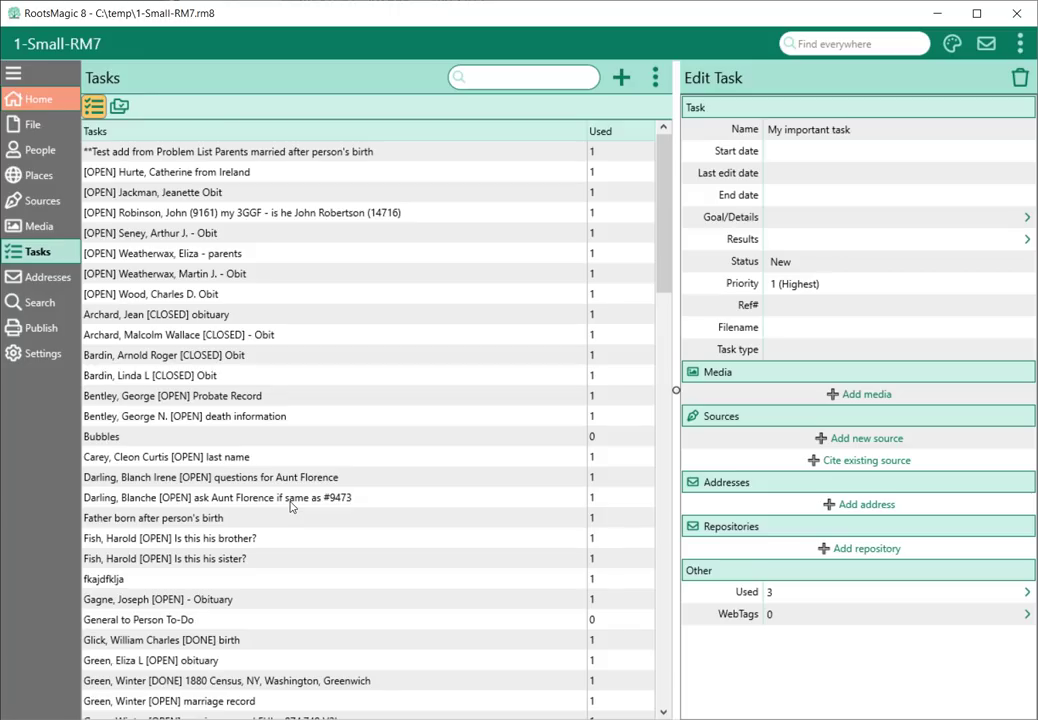
click(655, 77)
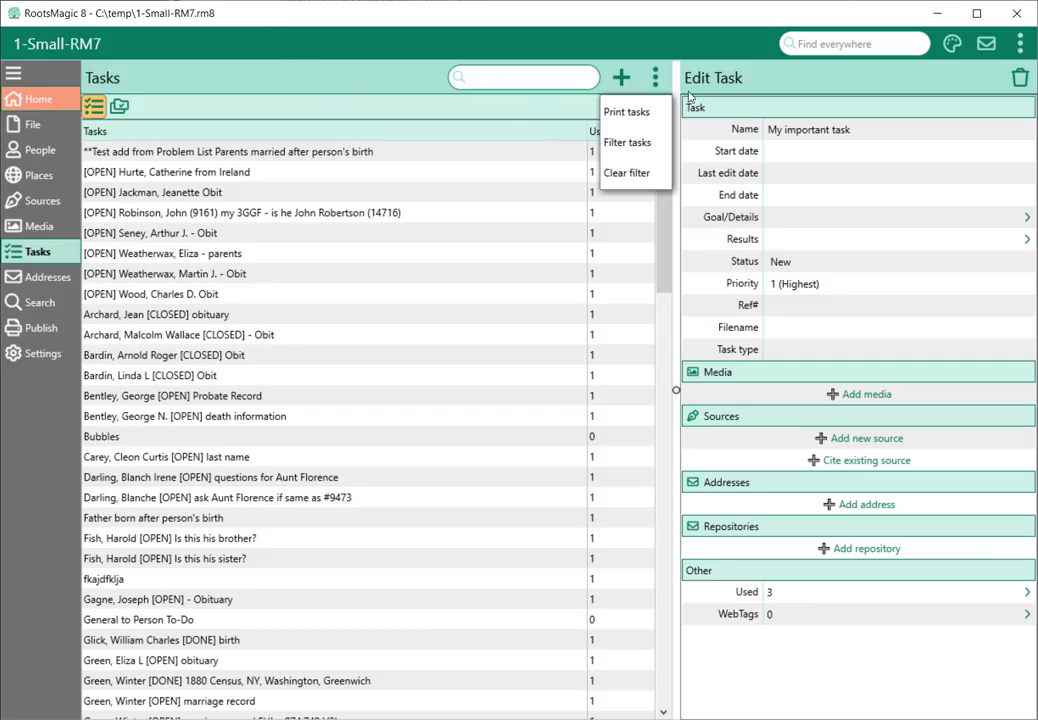
click(656, 82)
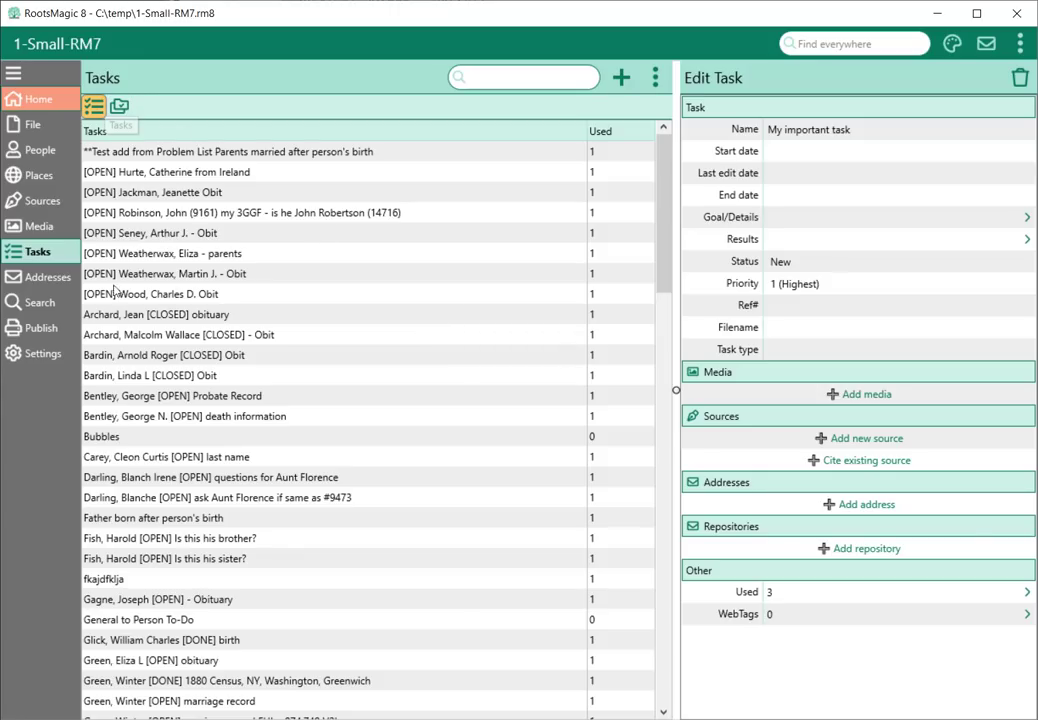
Step: Show the task folders and examine the first folder's name, description and tasks
click(119, 107)
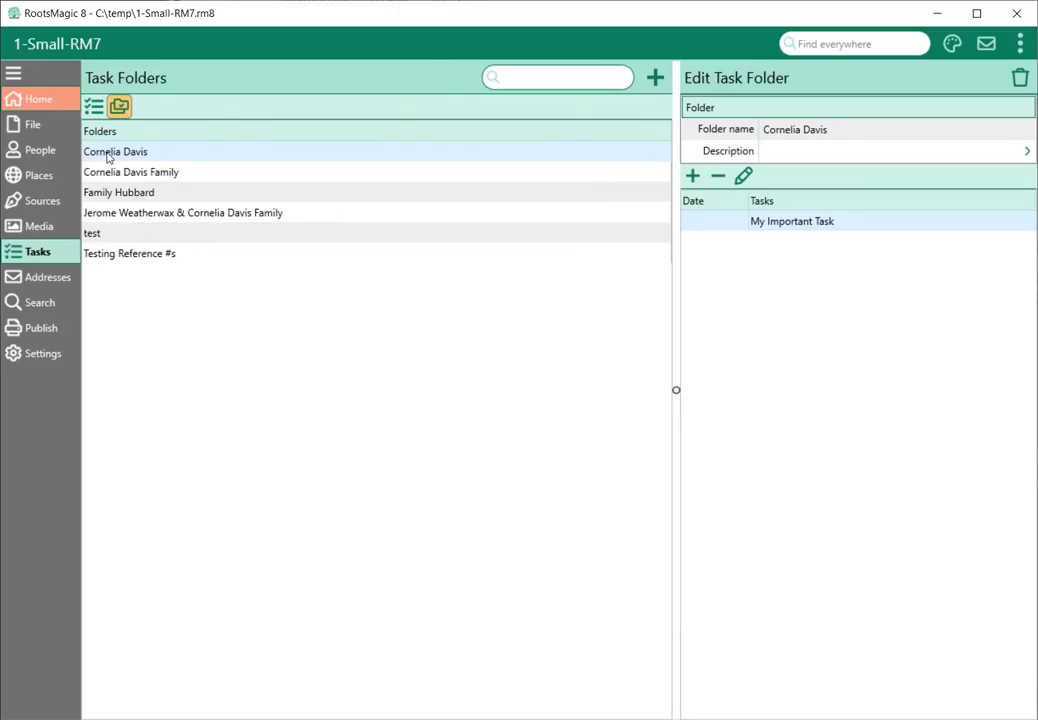
click(110, 153)
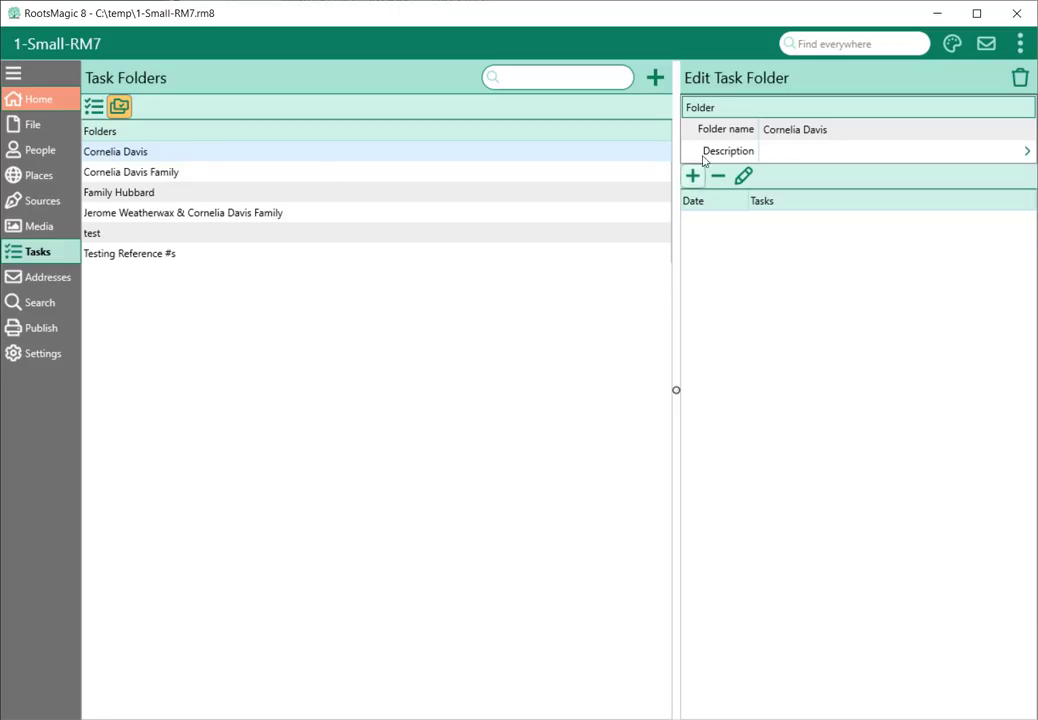
click(830, 131)
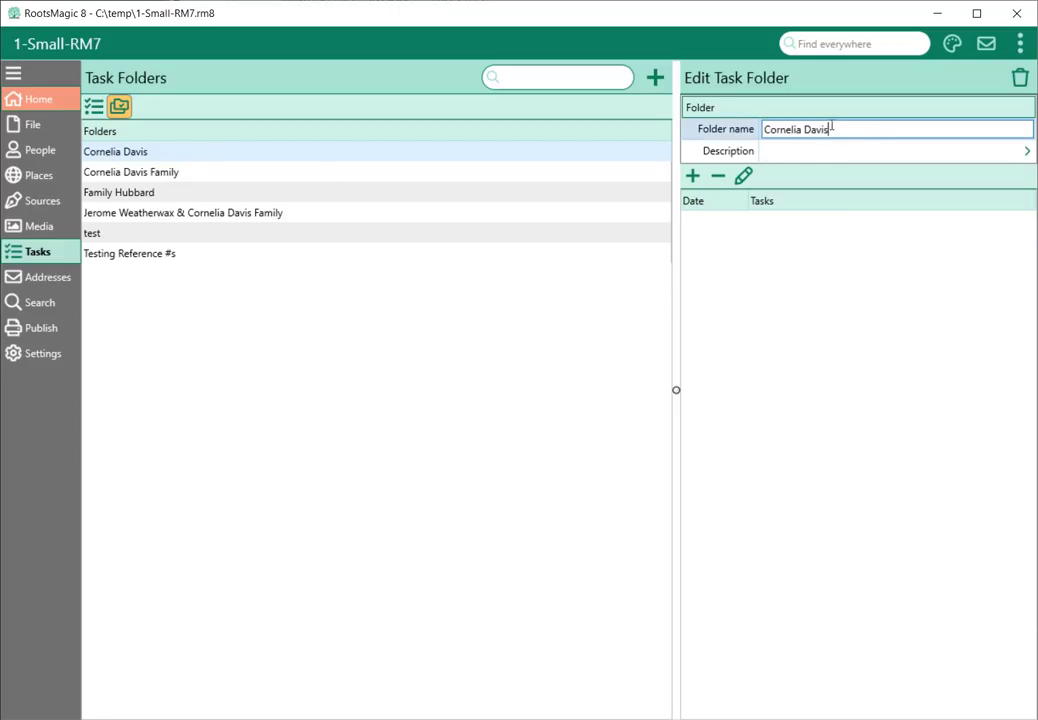
click(850, 155)
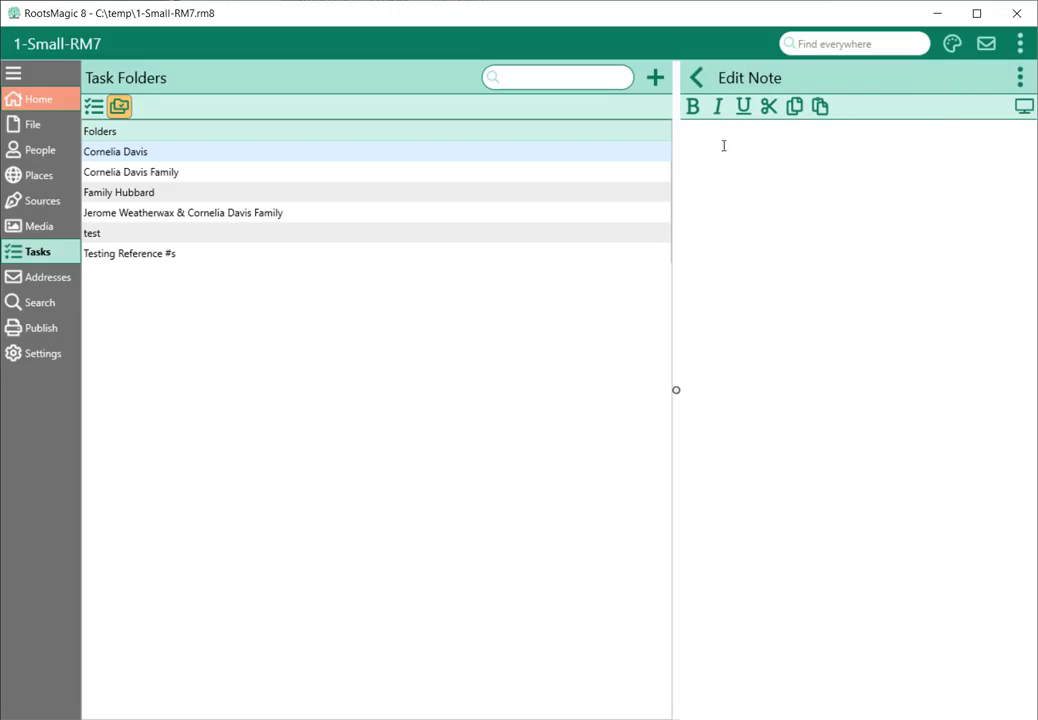
click(697, 78)
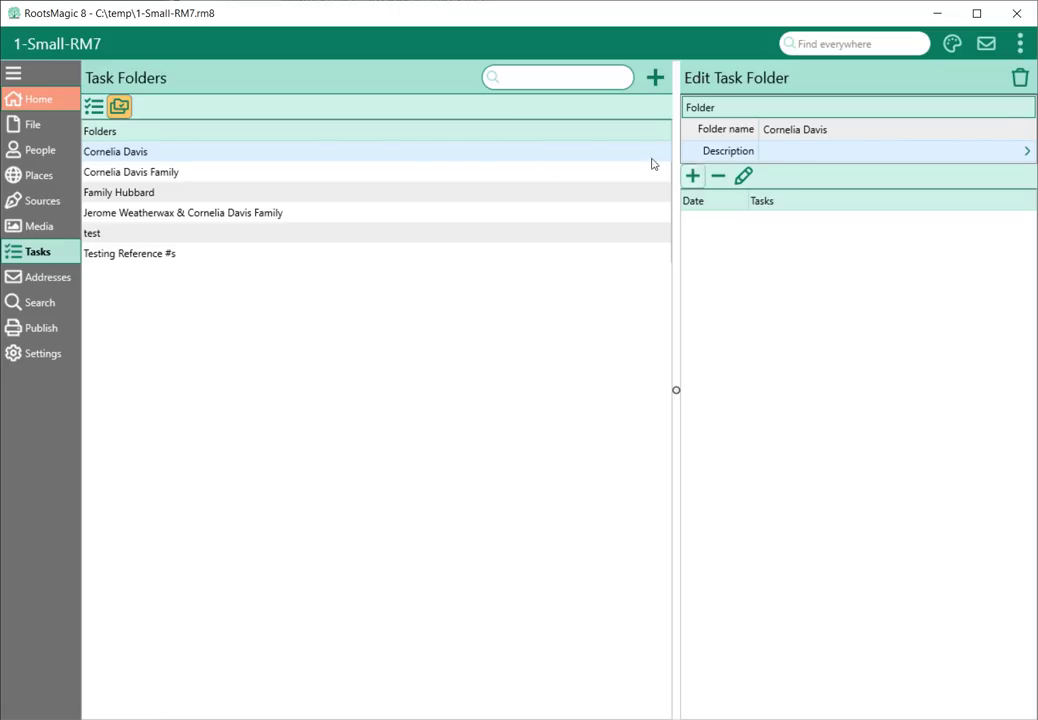
click(342, 167)
click(340, 152)
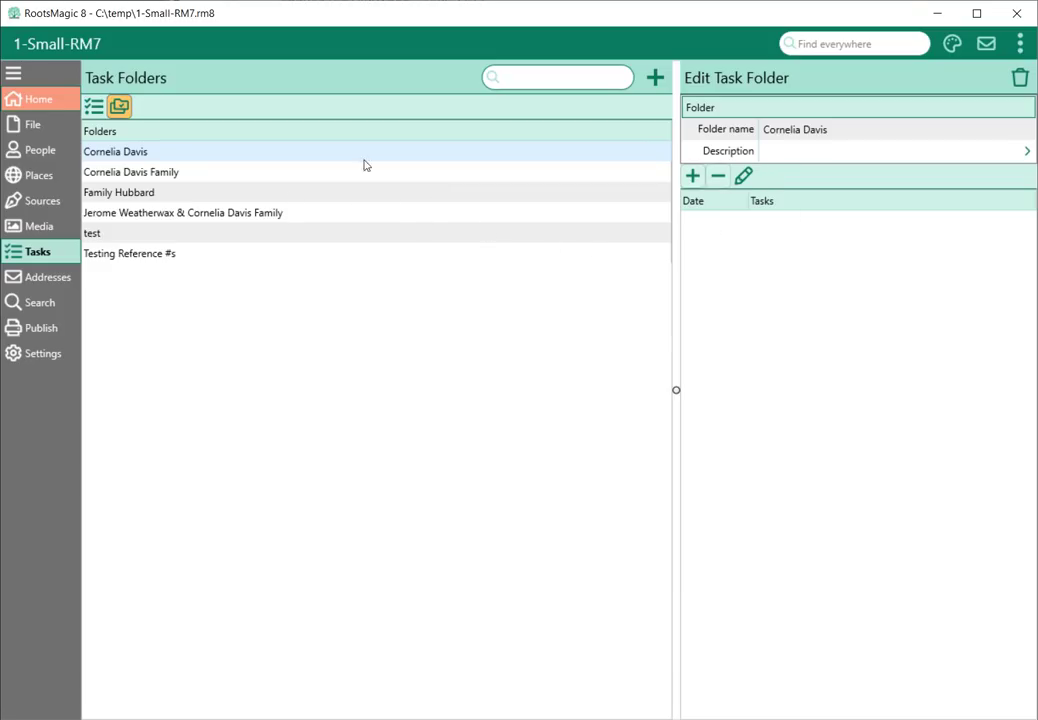
Step: Add the existing [OPEN] obituary task dated 23 Jun 2009 to the third task folder
click(162, 196)
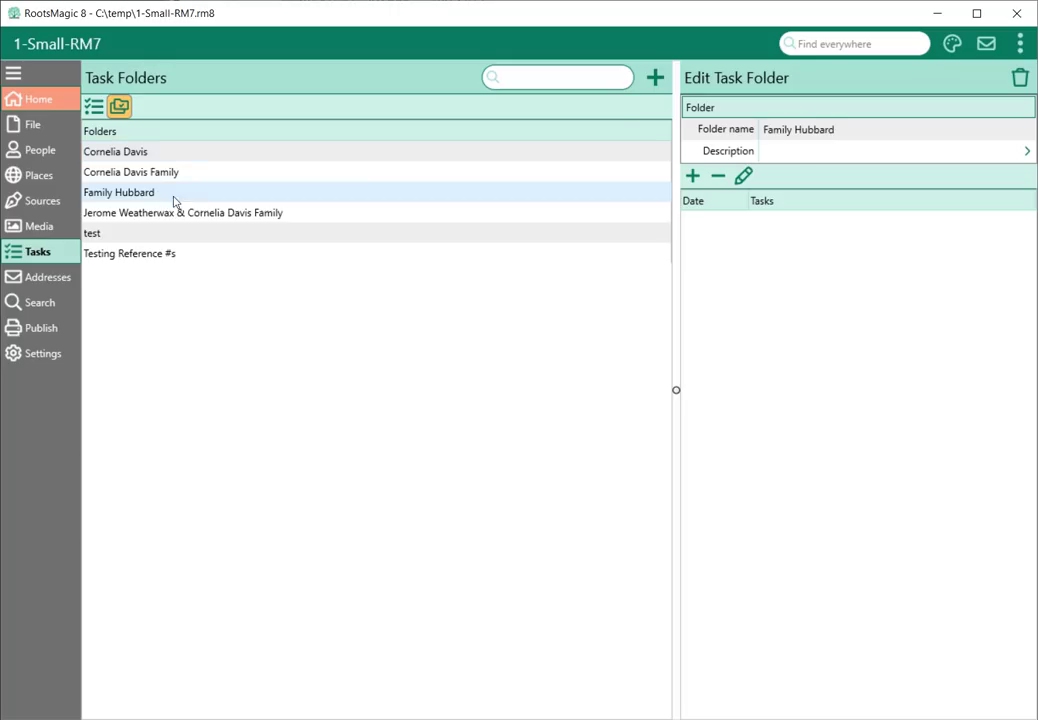
click(693, 177)
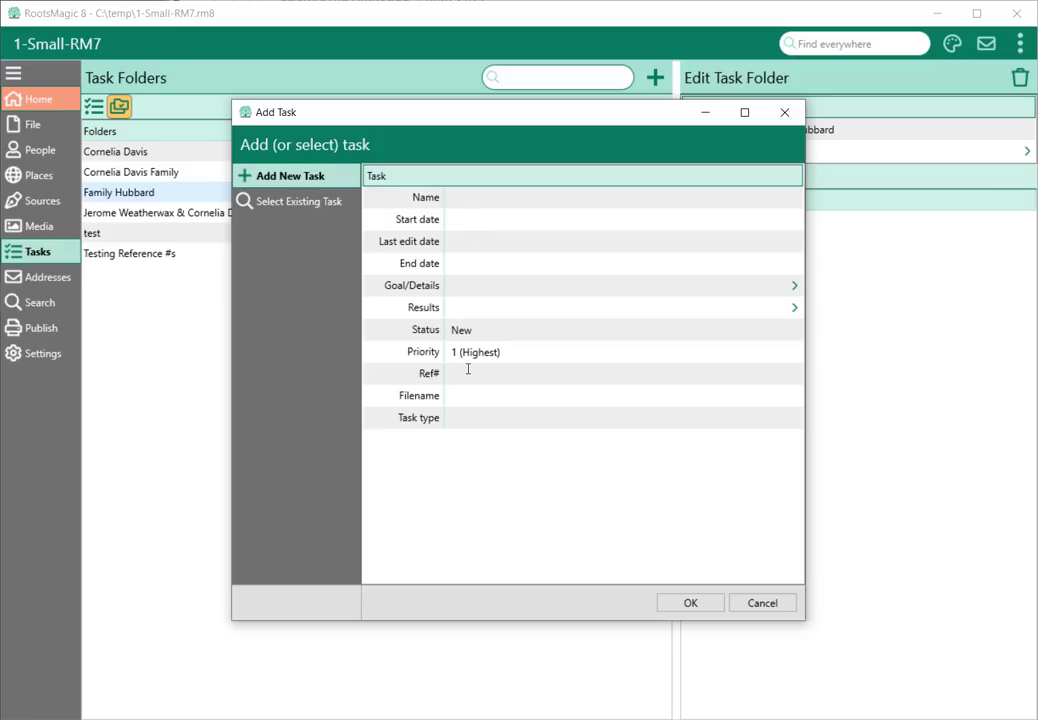
click(294, 203)
scroll(535, 385, down, 10)
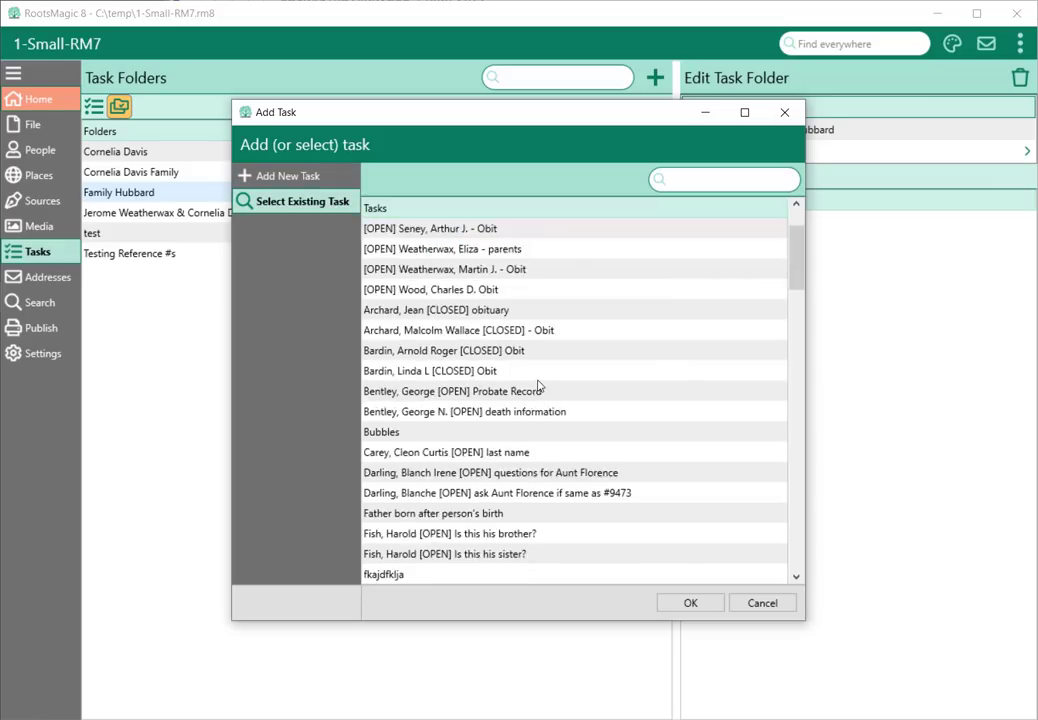
scroll(535, 385, down, 2)
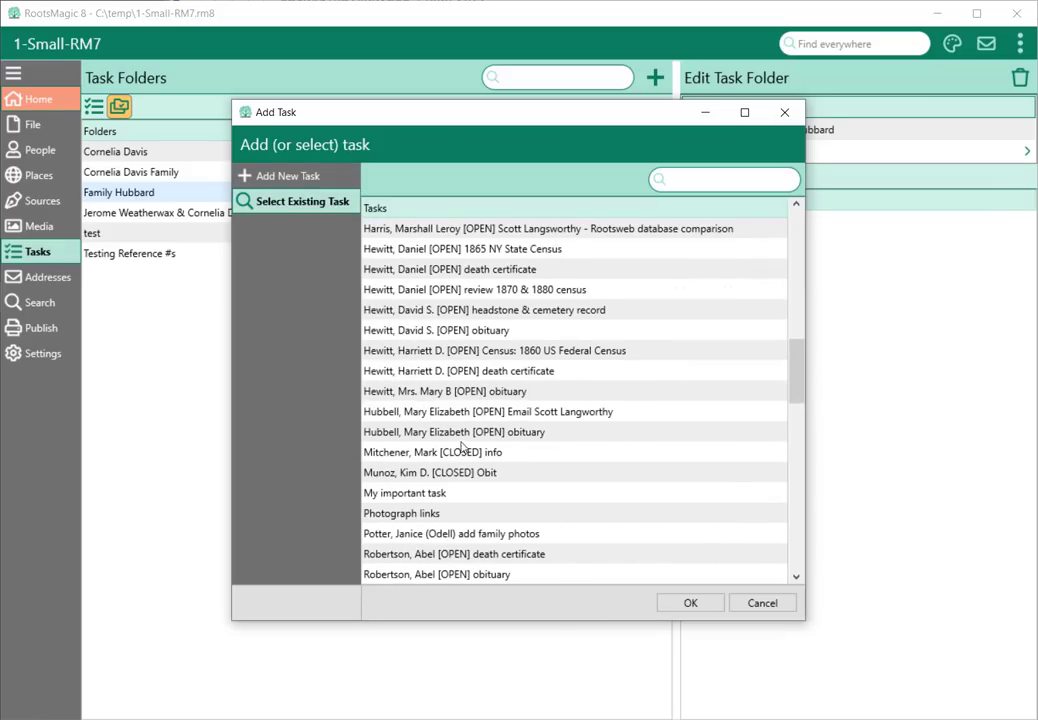
click(690, 604)
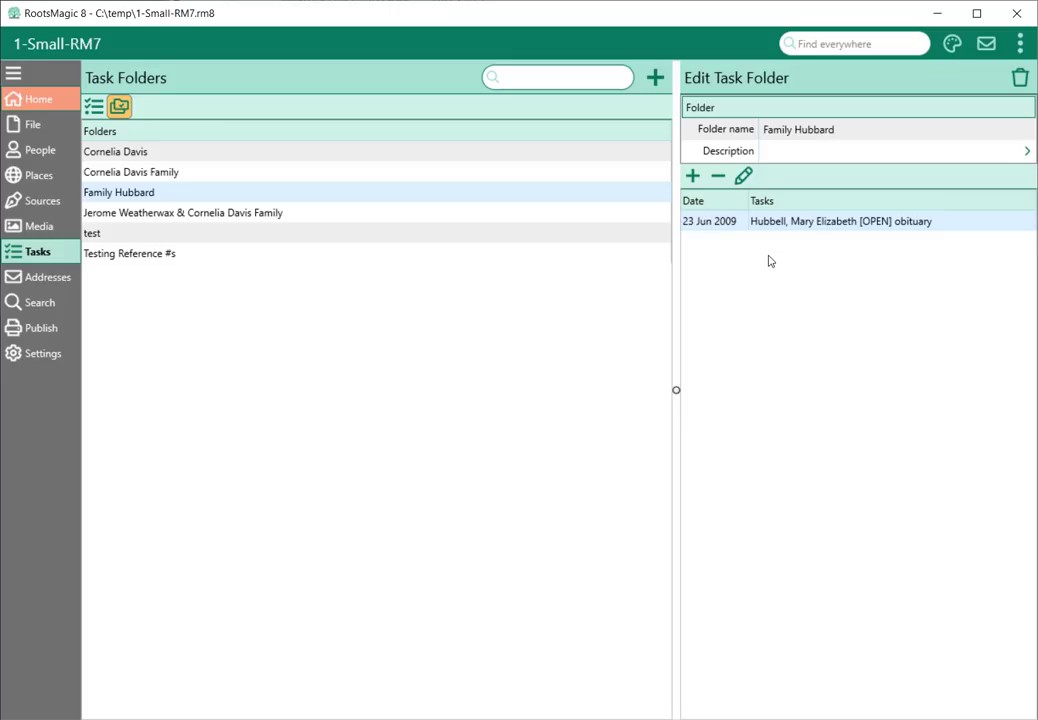
Step: Examine the fields for adding a new task folder without creating one, and return to the task list
click(654, 78)
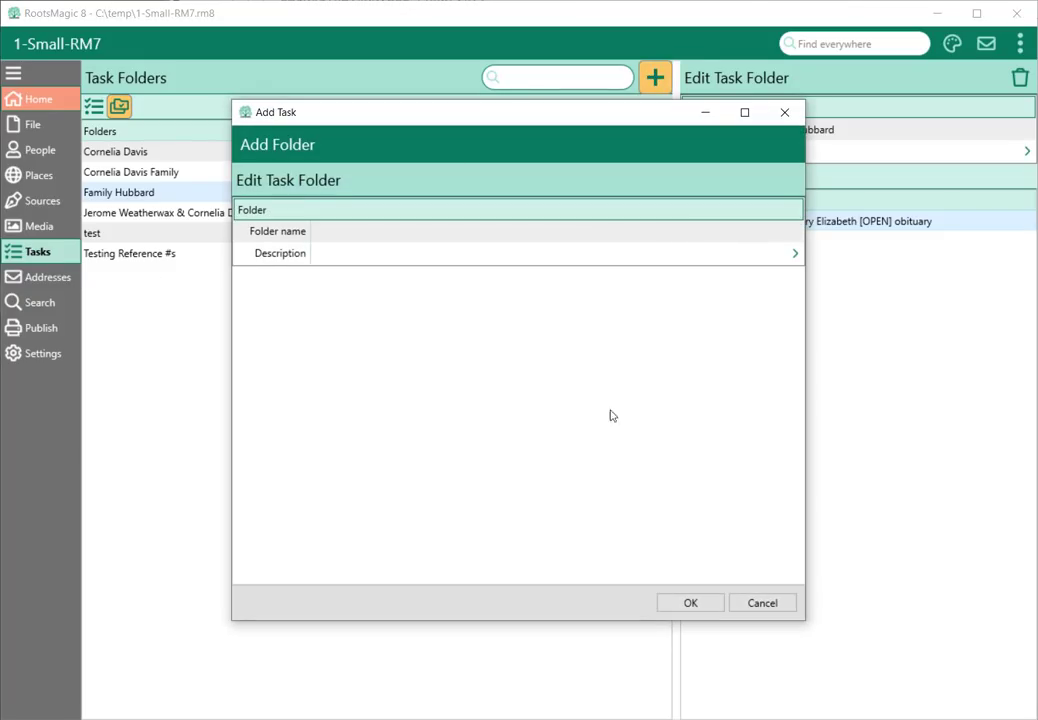
click(763, 602)
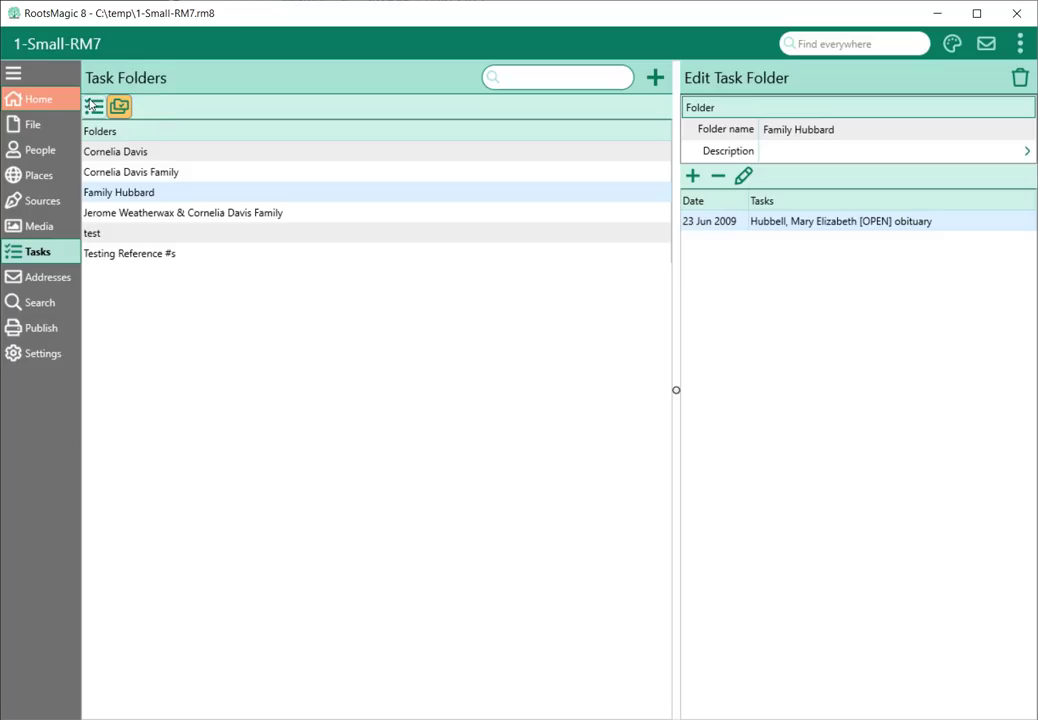
click(93, 106)
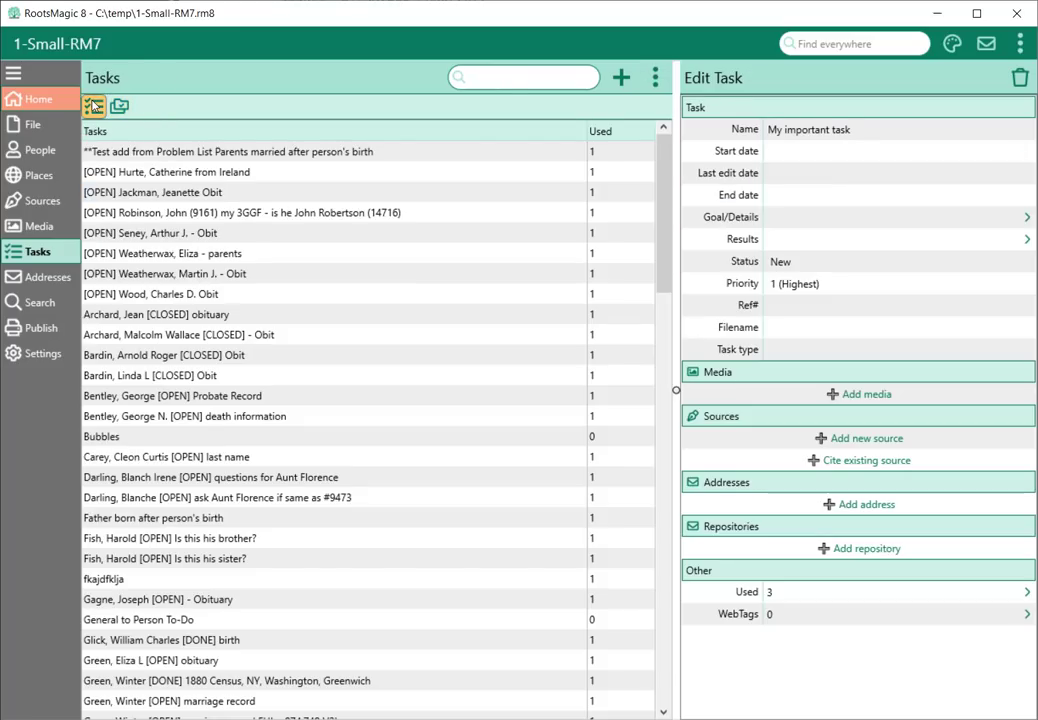